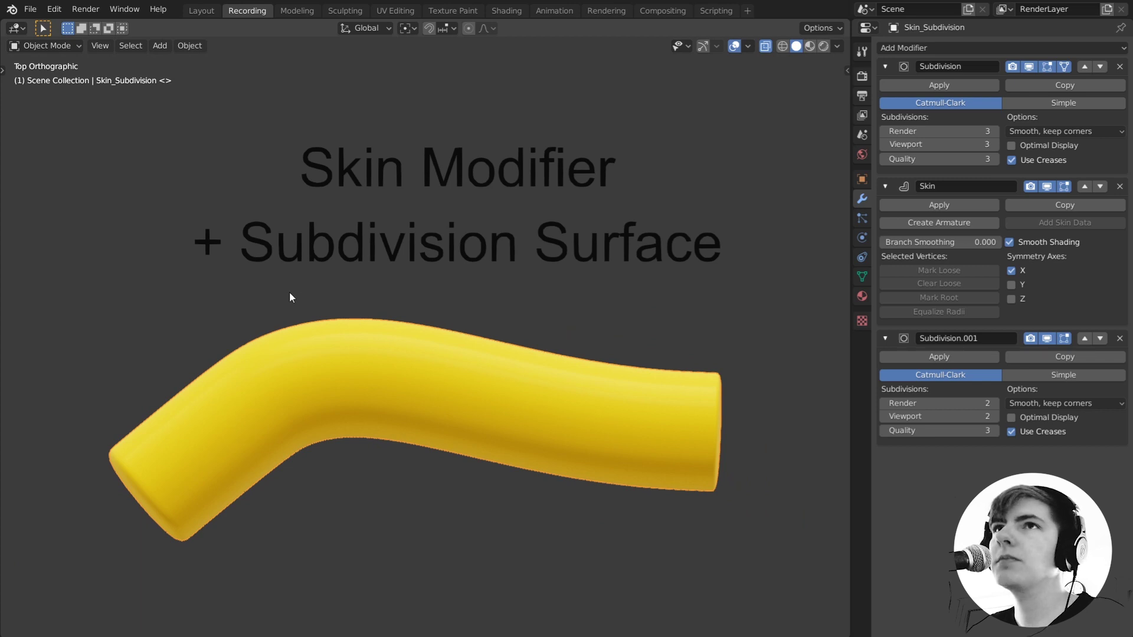
- In Edit Mode, extrude the Skin_Subdivision tube's lower-left end vertex several times to form an S-shaped bend
{"action": "middle_click_drag", "start_coordinate": [294, 294], "coordinate": [308, 291], "text": "shift"}
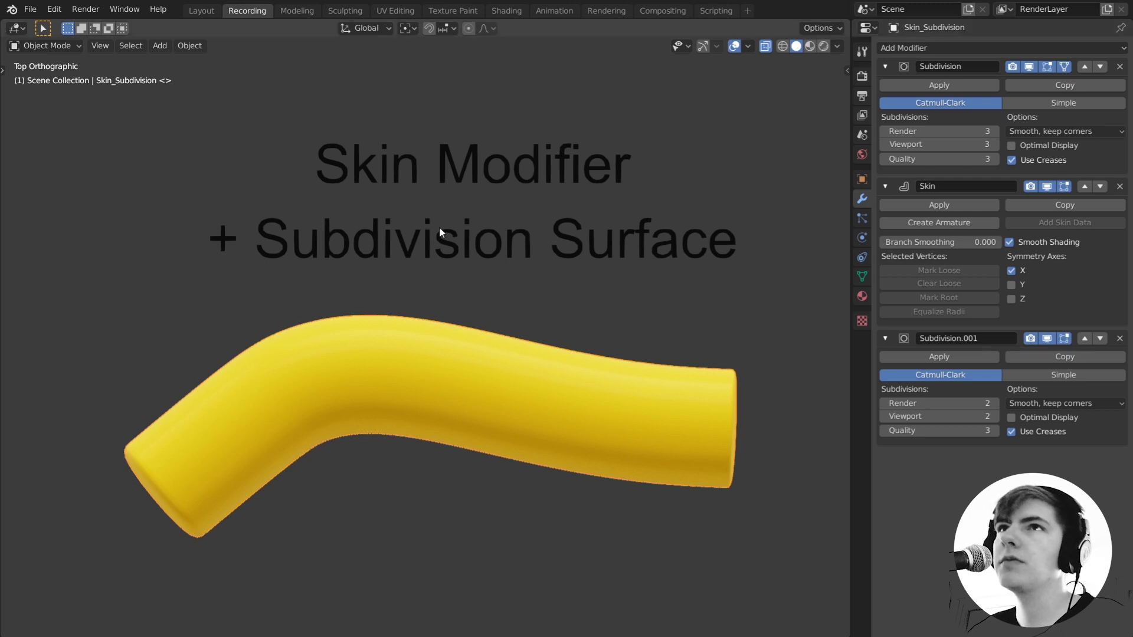
{"action": "key", "text": "Tab"}
{"action": "scroll", "coordinate": [337, 448], "scroll_direction": "down", "scroll_amount": 2}
{"action": "middle_click_drag", "start_coordinate": [337, 447], "coordinate": [364, 352], "text": "shift"}
{"action": "key", "text": "e"}
{"action": "left_click", "coordinate": [409, 449]}
{"action": "key", "text": "e"}
{"action": "left_click", "coordinate": [667, 444]}
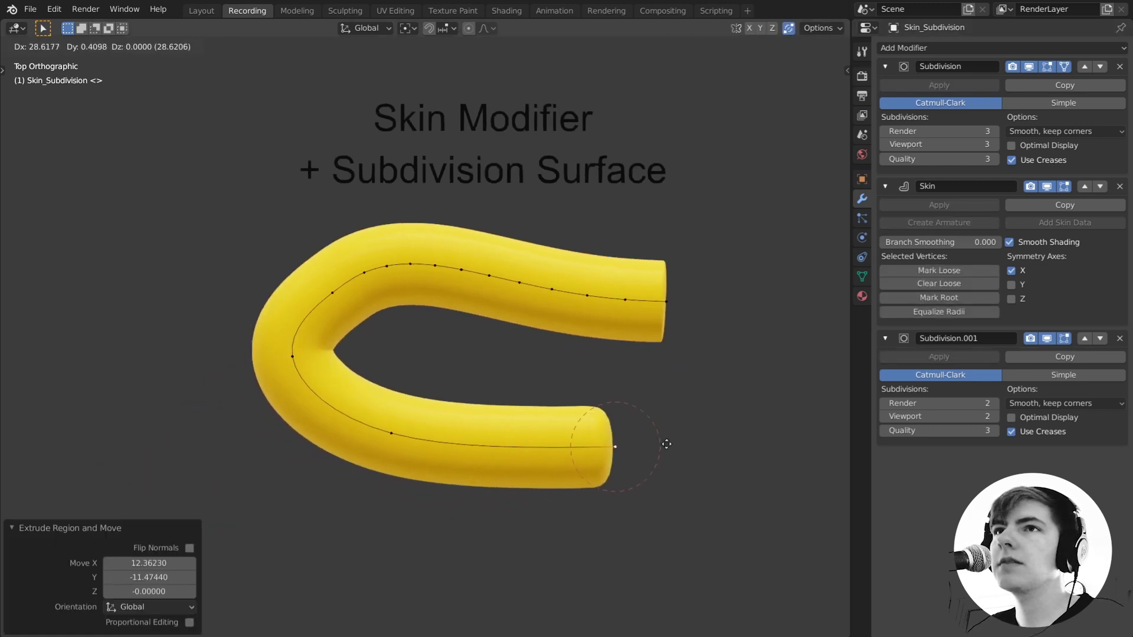
{"action": "key", "text": "e"}
{"action": "left_click", "coordinate": [590, 525]}
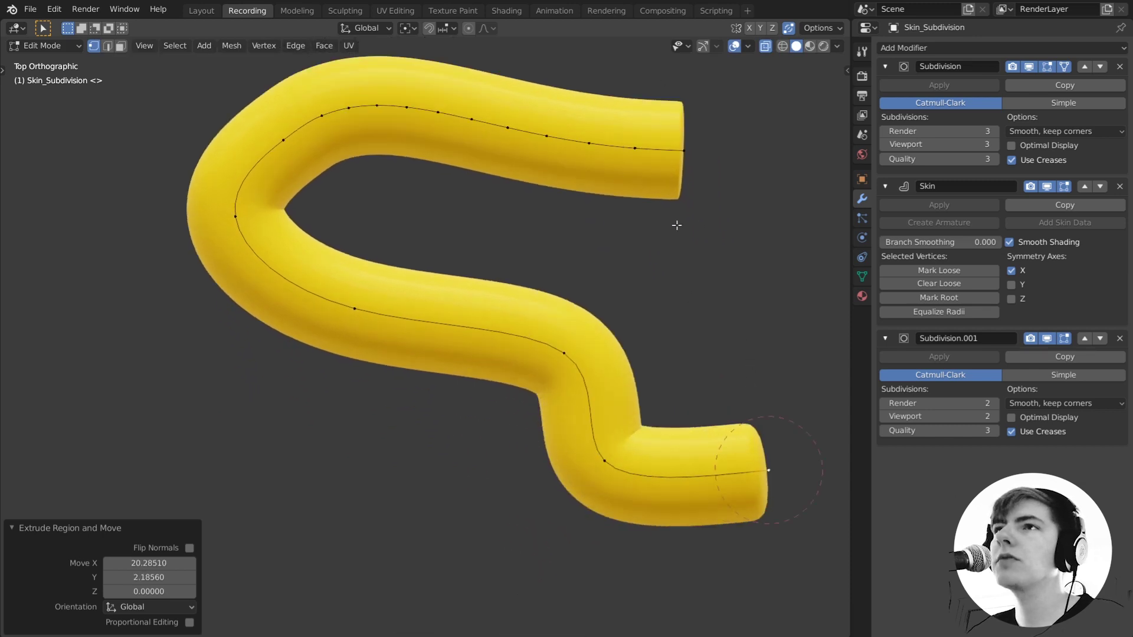
- Undo the extrusions made from the tube's end vertex
{"action": "key", "text": "ctrl+z"}
{"action": "key", "text": "ctrl+z"}
{"action": "key", "text": "ctrl+z"}
{"action": "key", "text": "ctrl+z"}
{"action": "key", "text": "ctrl+z"}
{"action": "key", "text": "ctrl+shift+z"}
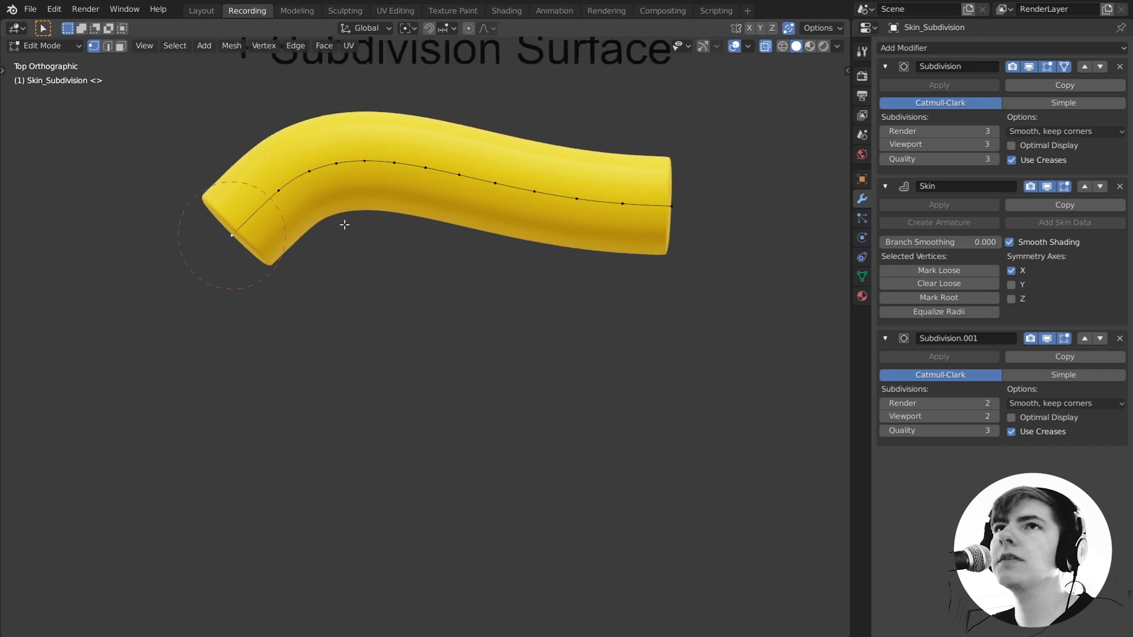
- Try extruding the end vertex about -17 in X and -17.4 in Y and tapering its skin radius to about 0.2
{"action": "key", "text": "e"}
{"action": "left_click", "coordinate": [212, 388]}
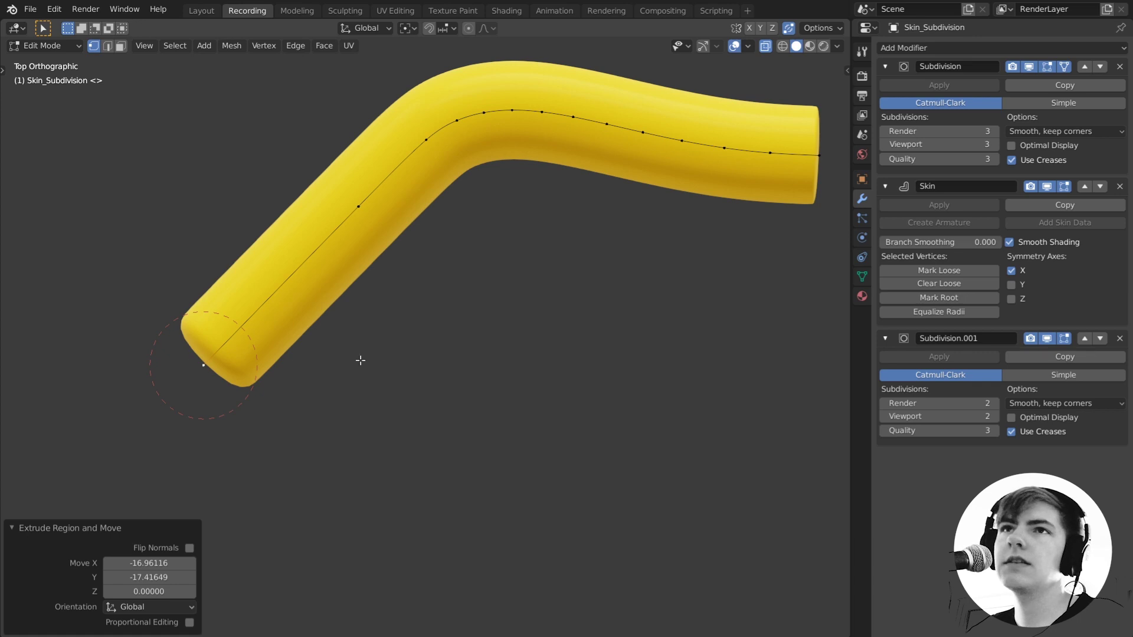
{"action": "key", "text": "ctrl+a"}
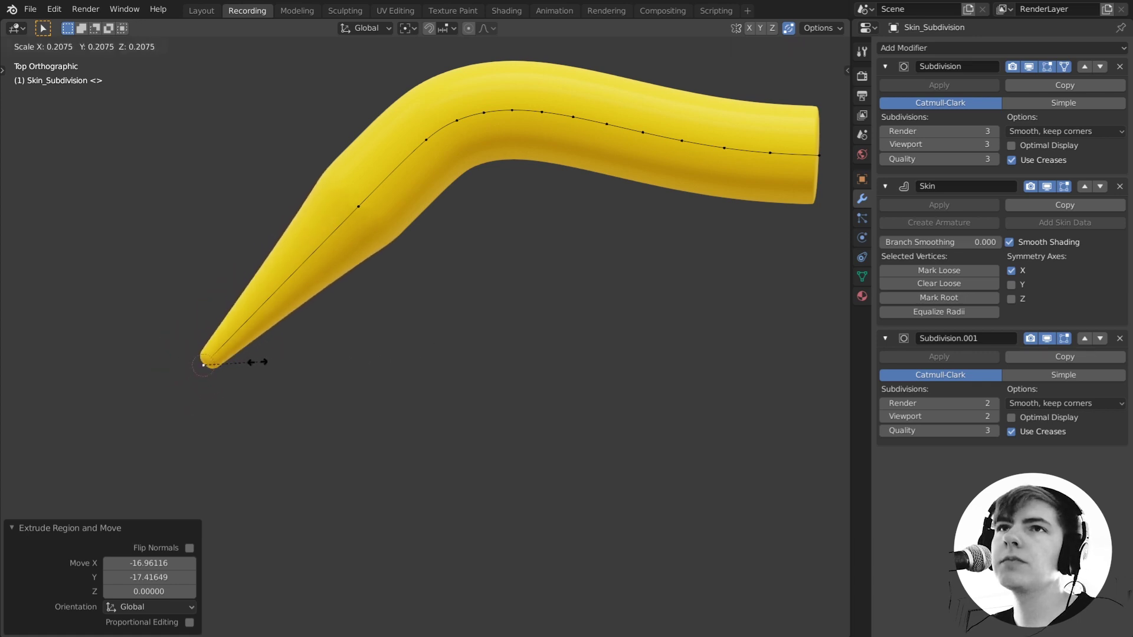
{"action": "left_click", "coordinate": [253, 362]}
{"action": "key", "text": "g"}
{"action": "right_click", "coordinate": [318, 271]}
{"action": "key", "text": "ctrl+z"}
{"action": "key", "text": "ctrl+z"}
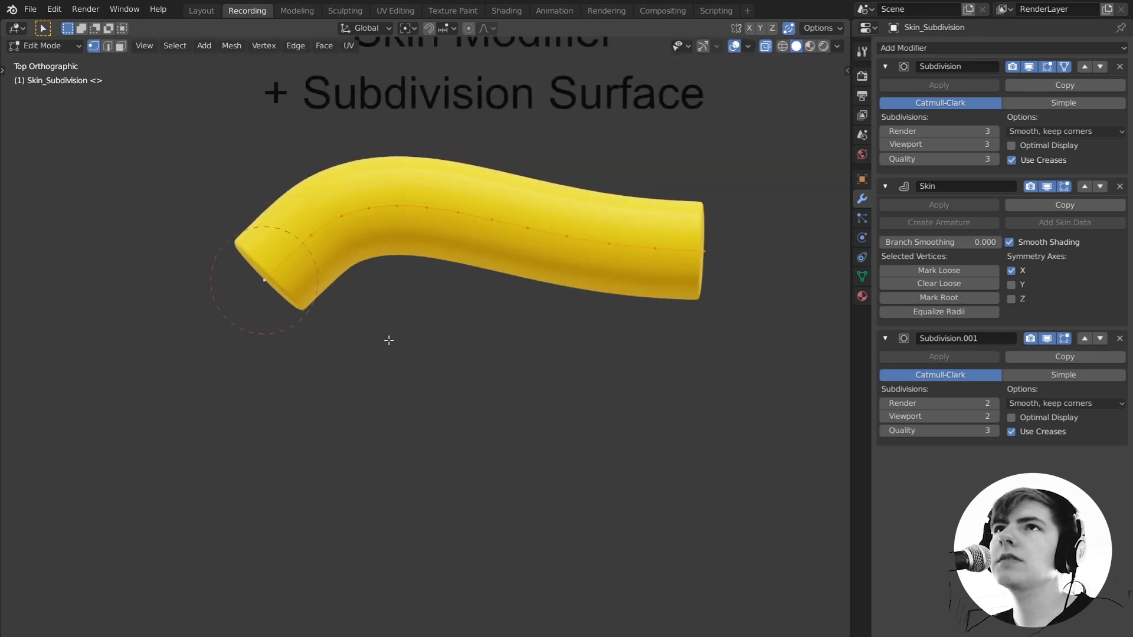
- Thin the whole tube by scaling the skin radius of all vertices by about 0.334 and again by about 0.915
{"action": "key", "text": "s"}
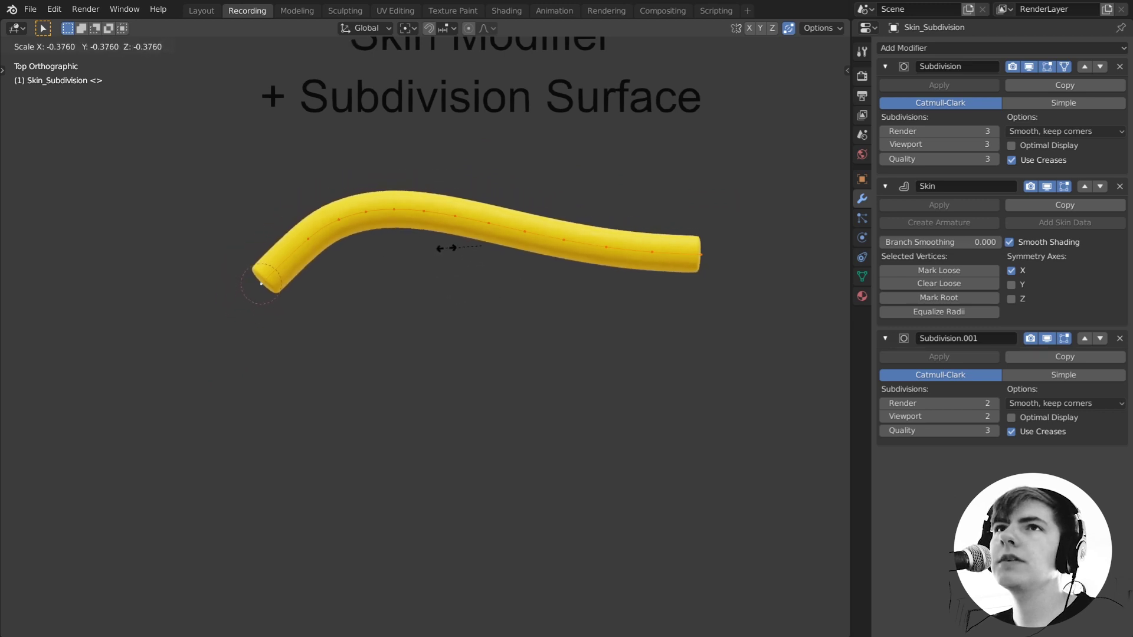
{"action": "left_click", "coordinate": [468, 374]}
{"action": "scroll", "coordinate": [379, 387], "scroll_direction": "up", "scroll_amount": 8}
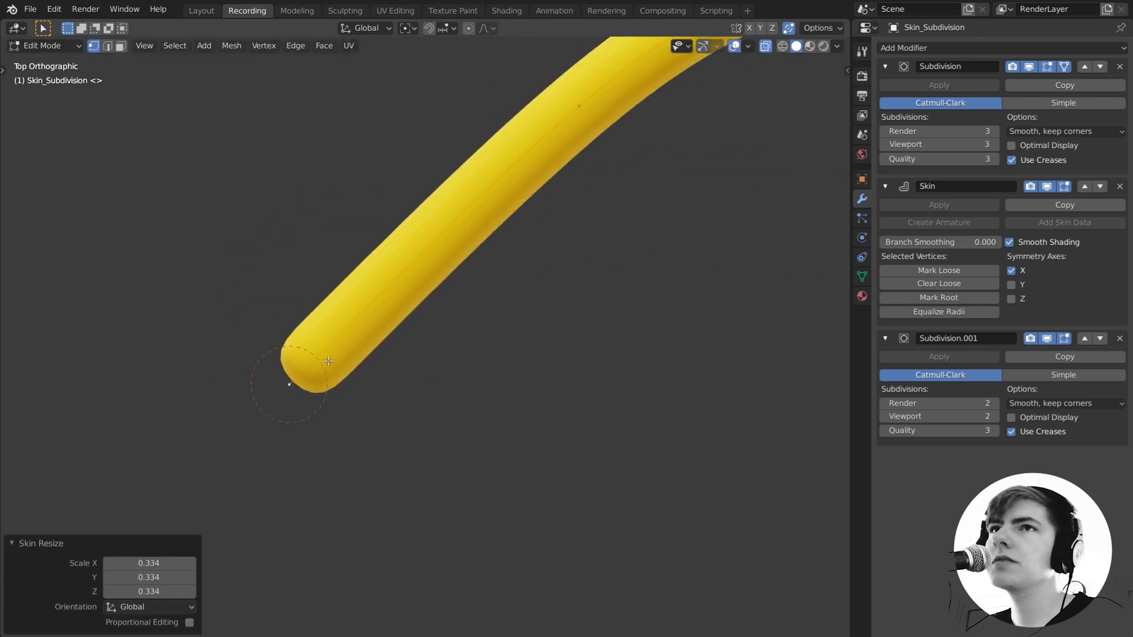
{"action": "key", "text": "ctrl+a"}
{"action": "left_click", "coordinate": [287, 390]}
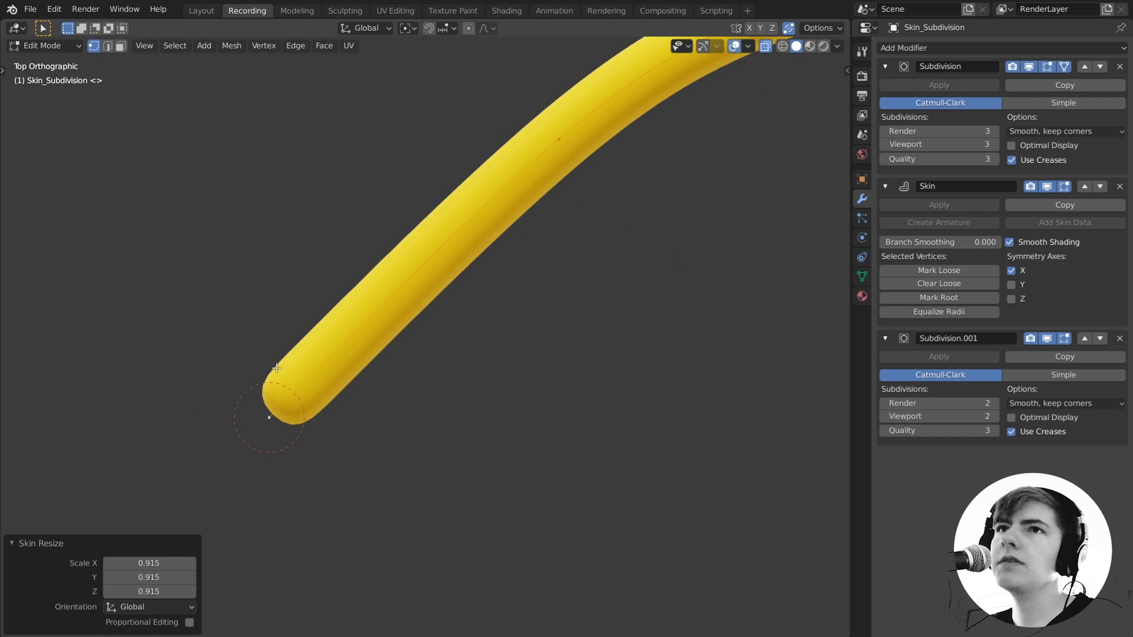
{"action": "scroll", "coordinate": [413, 372], "scroll_direction": "down", "scroll_amount": 4}
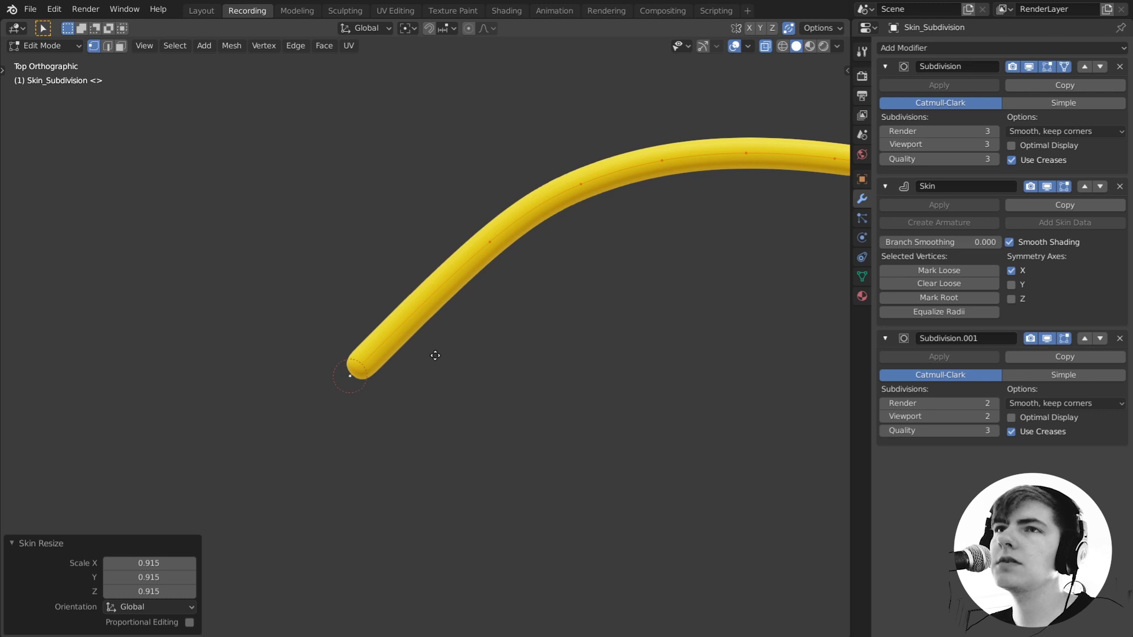
- Extrude the thin tube's lower-left end vertex several times to form a hook-shaped bend
{"action": "left_click", "coordinate": [403, 379]}
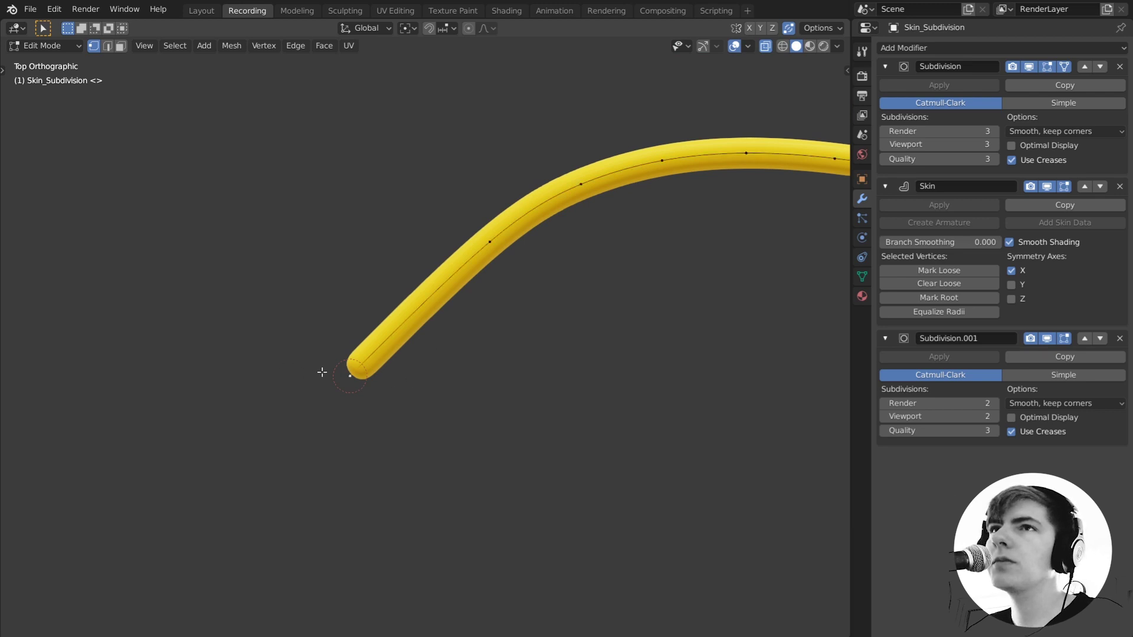
{"action": "key", "text": "e"}
{"action": "left_click", "coordinate": [523, 372]}
{"action": "key", "text": "e"}
{"action": "left_click", "coordinate": [515, 291]}
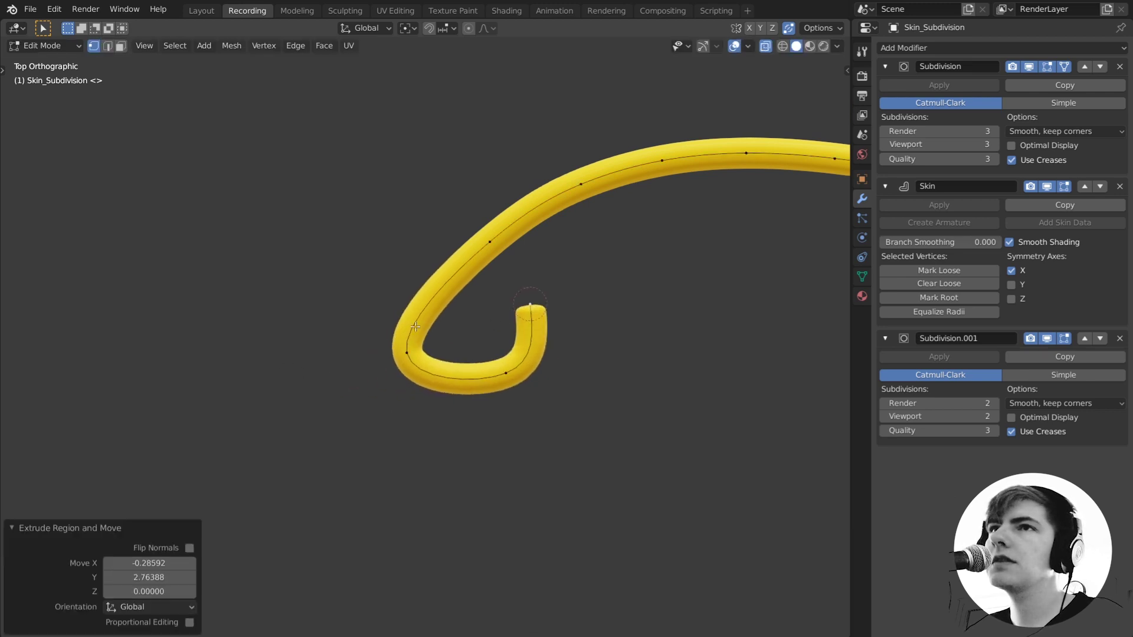
{"action": "key", "text": "e"}
{"action": "left_click", "coordinate": [613, 340]}
- Undo the hook extrusions and the skin resizing of the tube, and leave Edit Mode
{"action": "key", "text": "ctrl+z"}
{"action": "key", "text": "ctrl+z"}
{"action": "key", "text": "ctrl+z"}
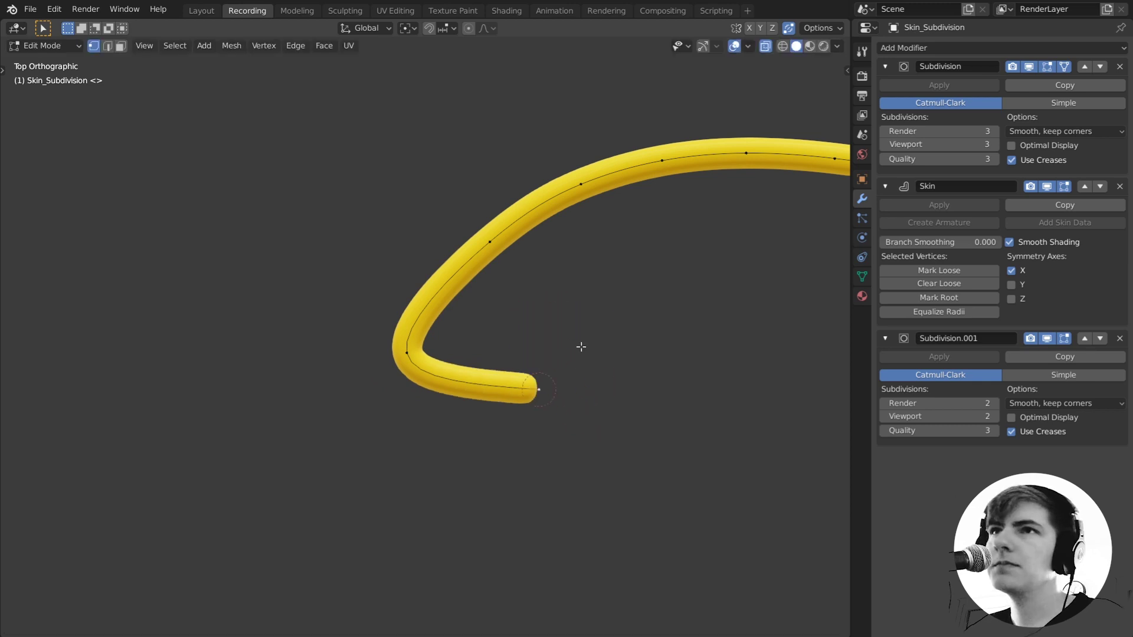
{"action": "key", "text": "e"}
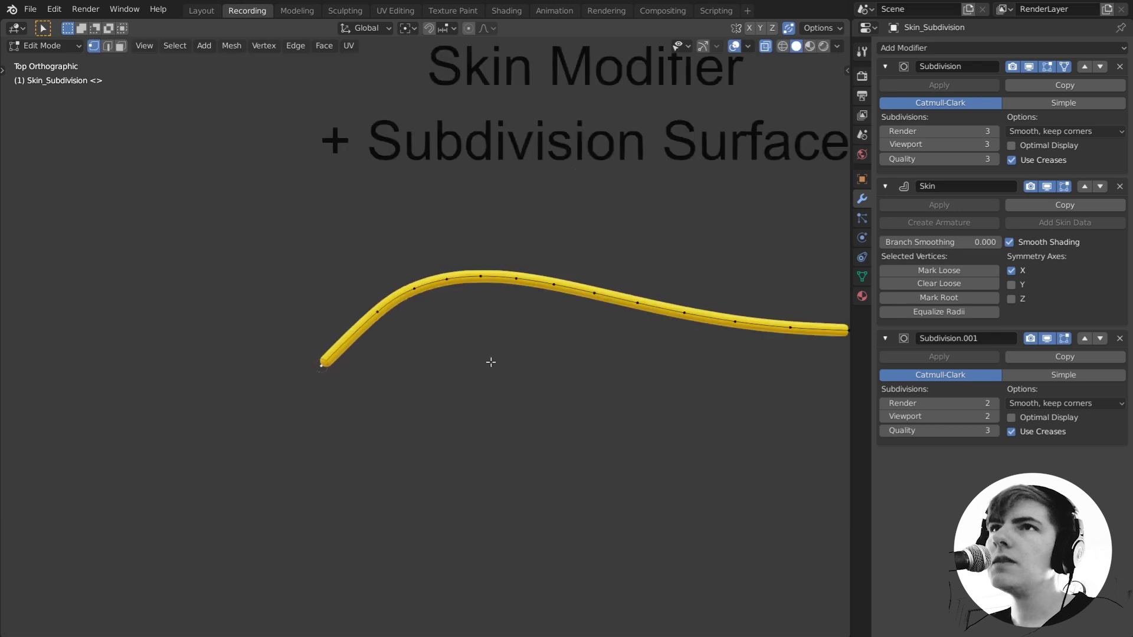
{"action": "middle_click_drag", "start_coordinate": [490, 362], "coordinate": [424, 407], "text": "shift"}
{"action": "key", "text": "Tab"}
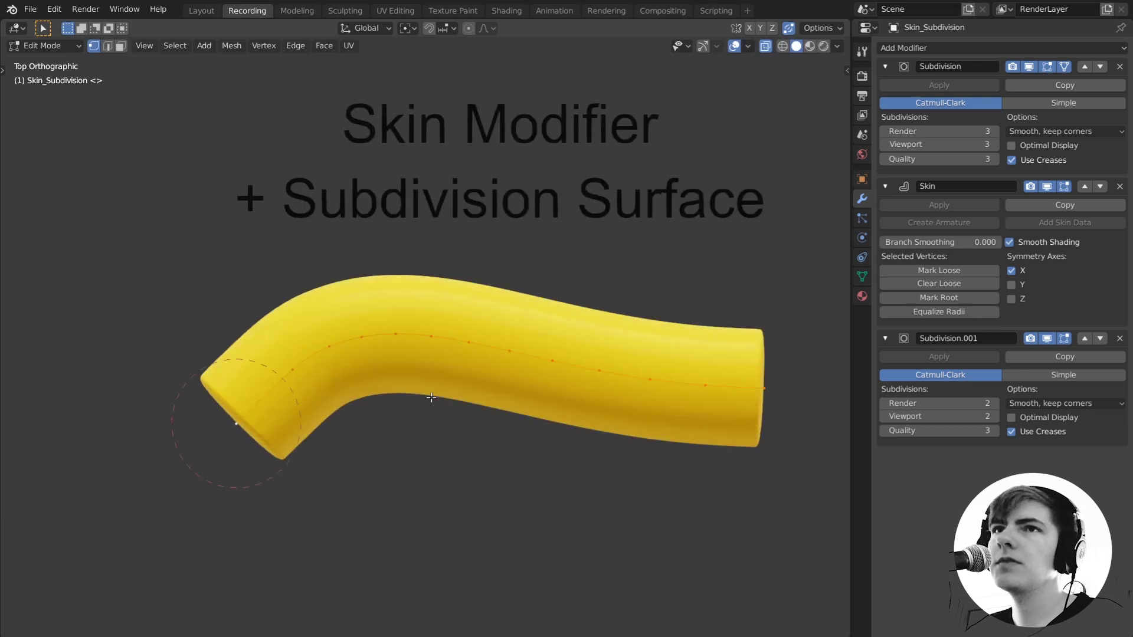
{"action": "scroll", "coordinate": [460, 395], "scroll_direction": "down", "scroll_amount": 4}
{"action": "scroll", "coordinate": [519, 395], "scroll_direction": "up", "scroll_amount": 4}
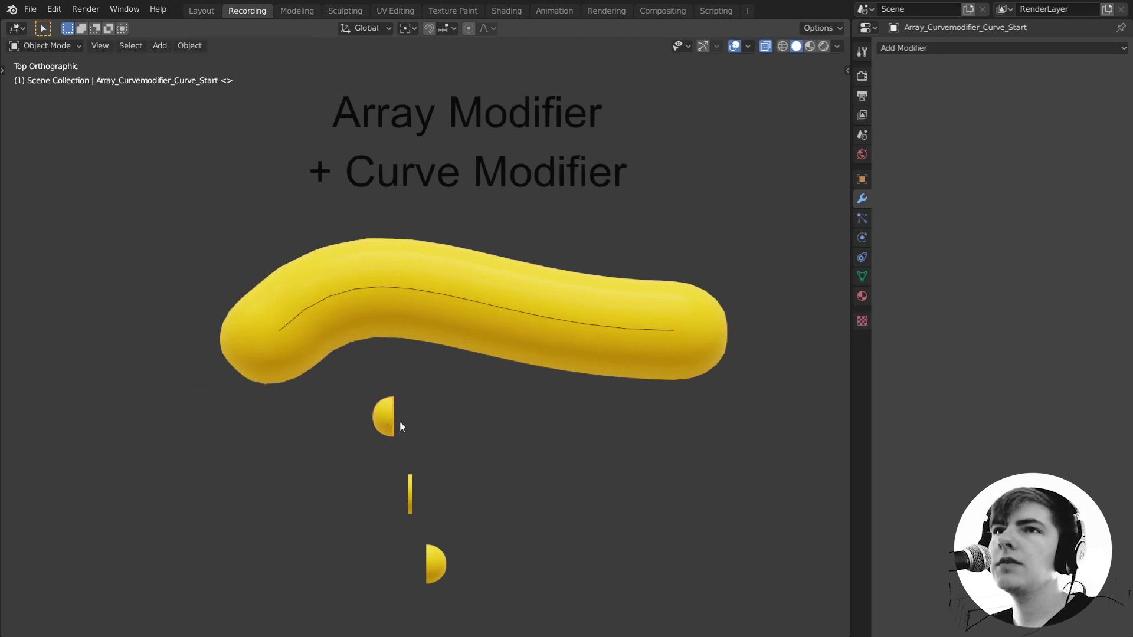
- Try moving the start cap as a whole object and by its tip vertex in Edit Mode
{"action": "key", "text": "g"}
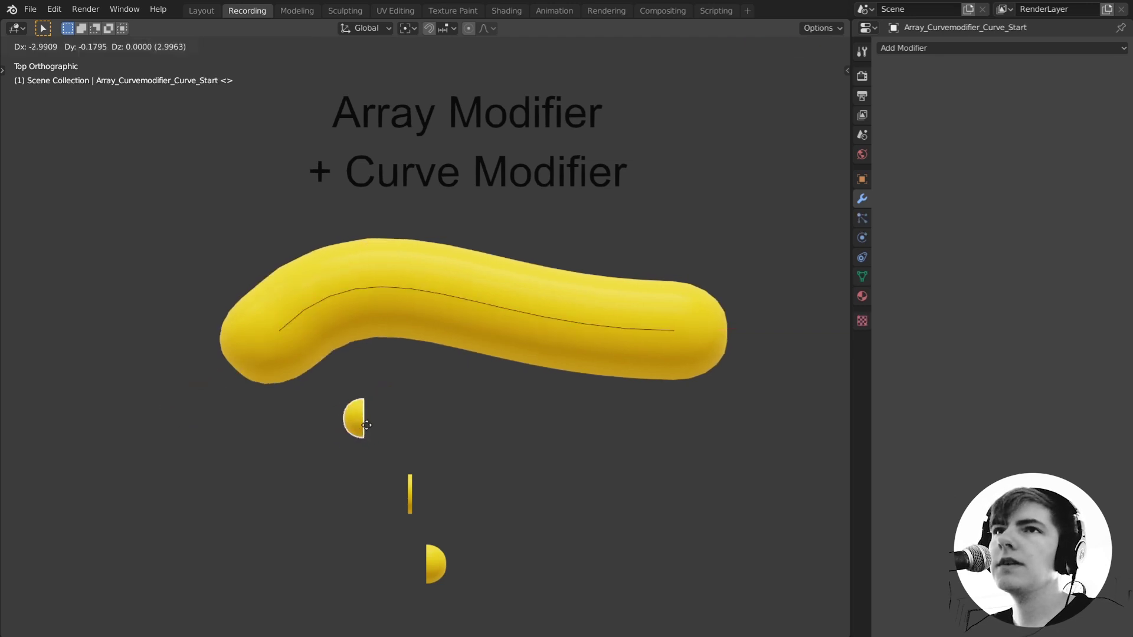
{"action": "key", "text": "Escape"}
{"action": "key", "text": "Tab"}
{"action": "key", "text": "g"}
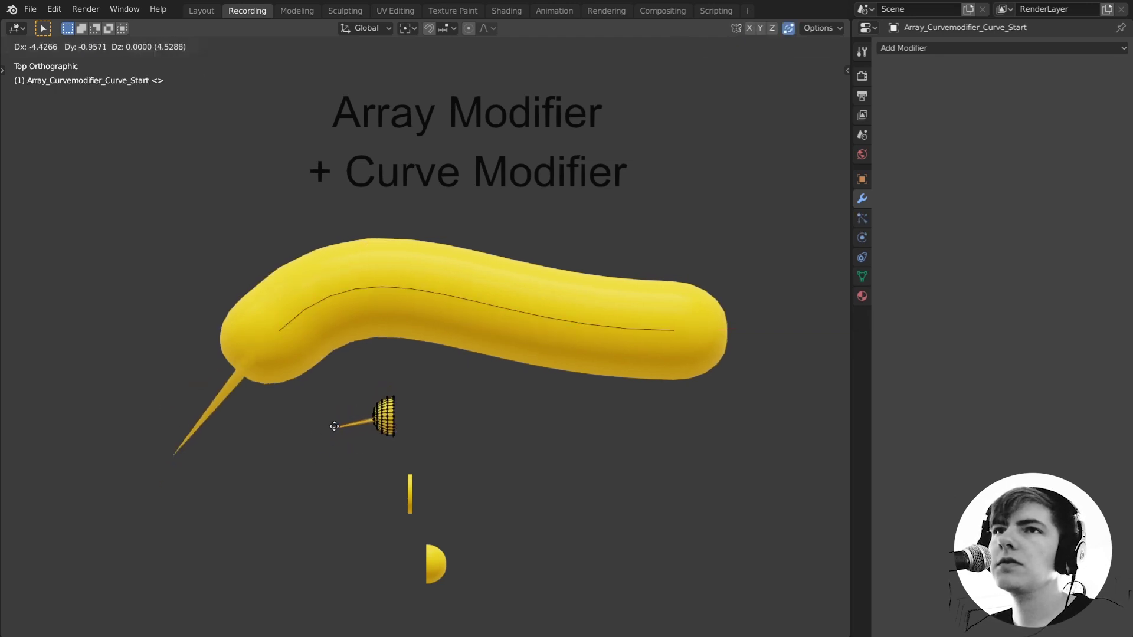
{"action": "key", "text": "Escape"}
{"action": "key", "text": "Tab"}
- Try scaling the mesh of the thin array segment along X in Edit Mode
{"action": "left_click", "coordinate": [411, 490]}
{"action": "key", "text": "Tab"}
{"action": "key", "text": "s"}
{"action": "key", "text": "x"}
{"action": "key", "text": "Escape"}
{"action": "scroll", "coordinate": [425, 496], "scroll_direction": "up", "scroll_amount": 2}
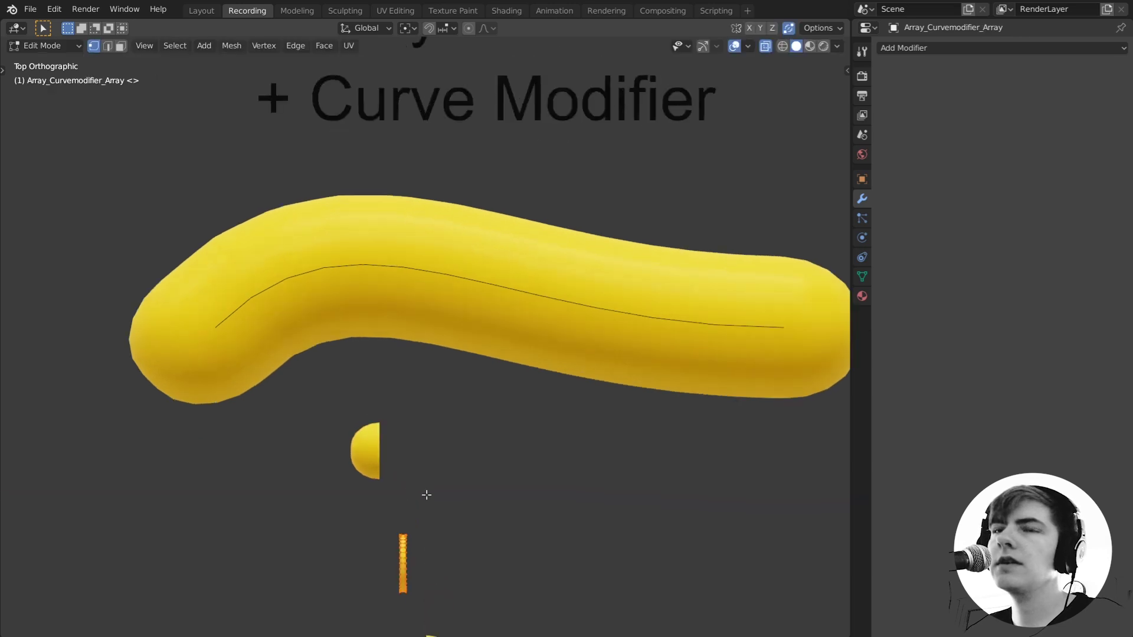
{"action": "key", "text": "Tab"}
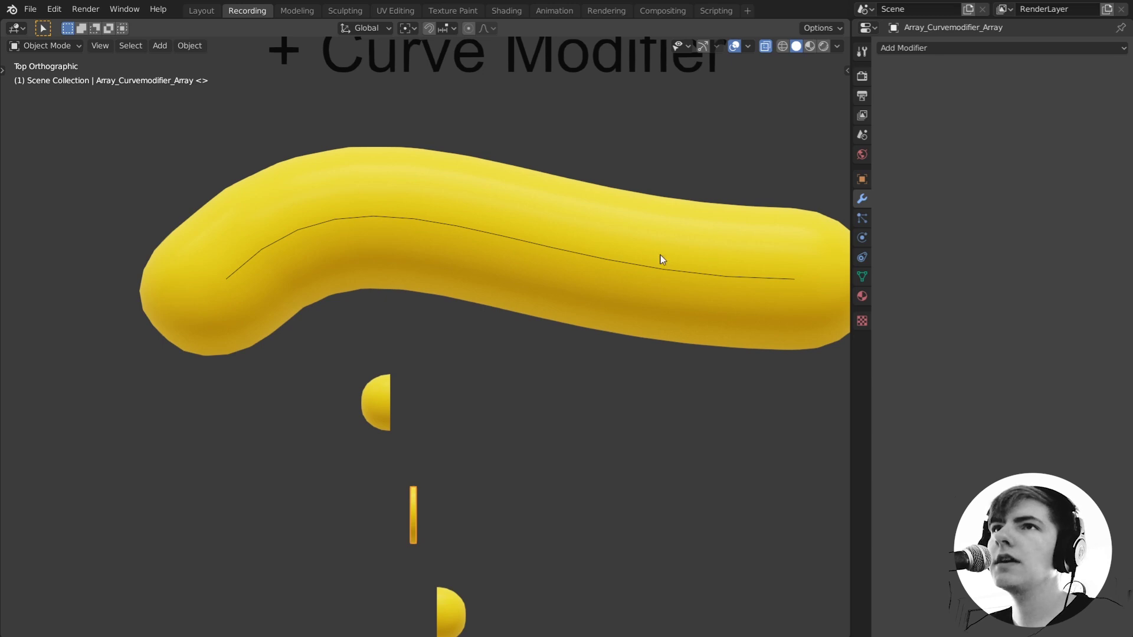
- Select the Array_Curvemodifier tube and raise the viewport level of its Subdivision modifier by one
{"action": "middle_click_drag", "start_coordinate": [604, 435], "coordinate": [609, 398], "text": "shift"}
{"action": "left_click", "coordinate": [616, 255]}
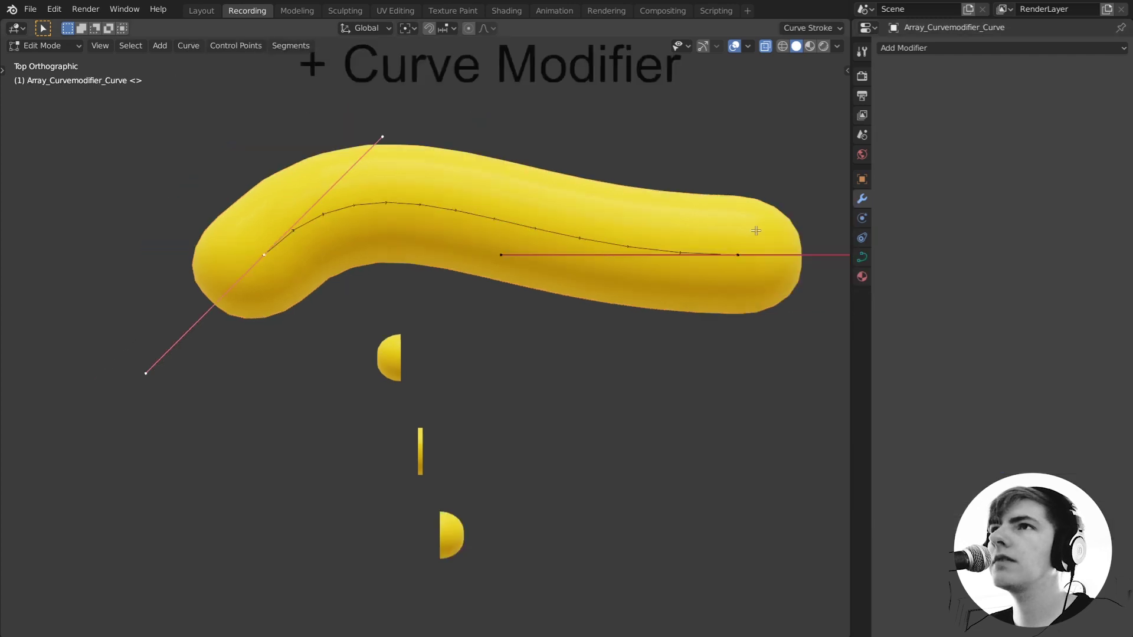
{"action": "key", "text": "Tab"}
{"action": "left_click", "coordinate": [698, 222]}
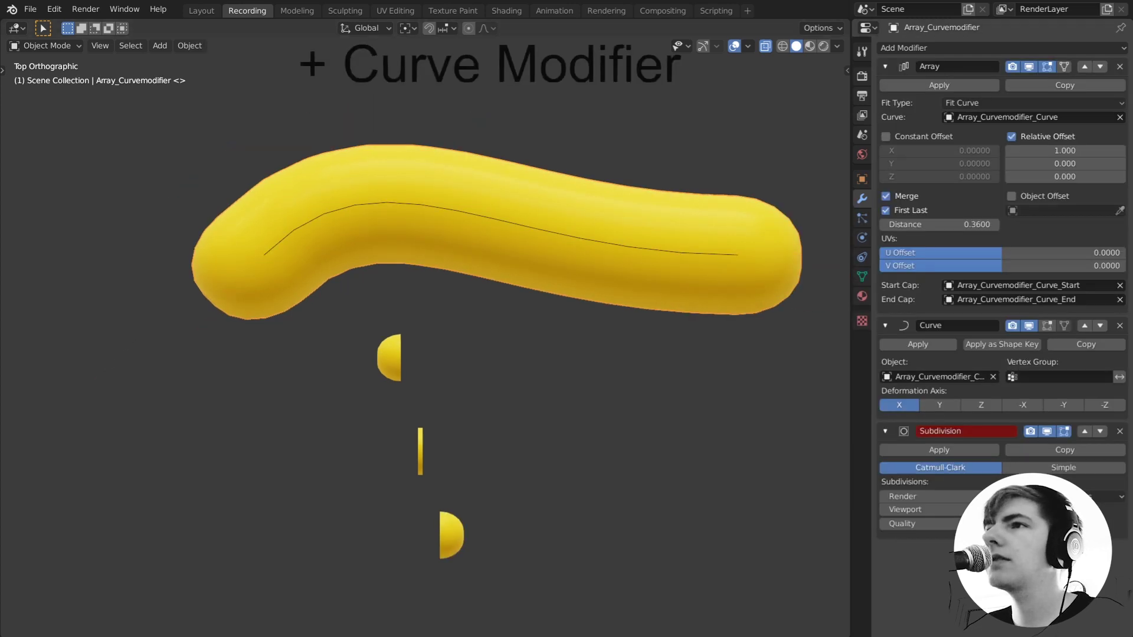
{"action": "left_click", "coordinate": [993, 509]}
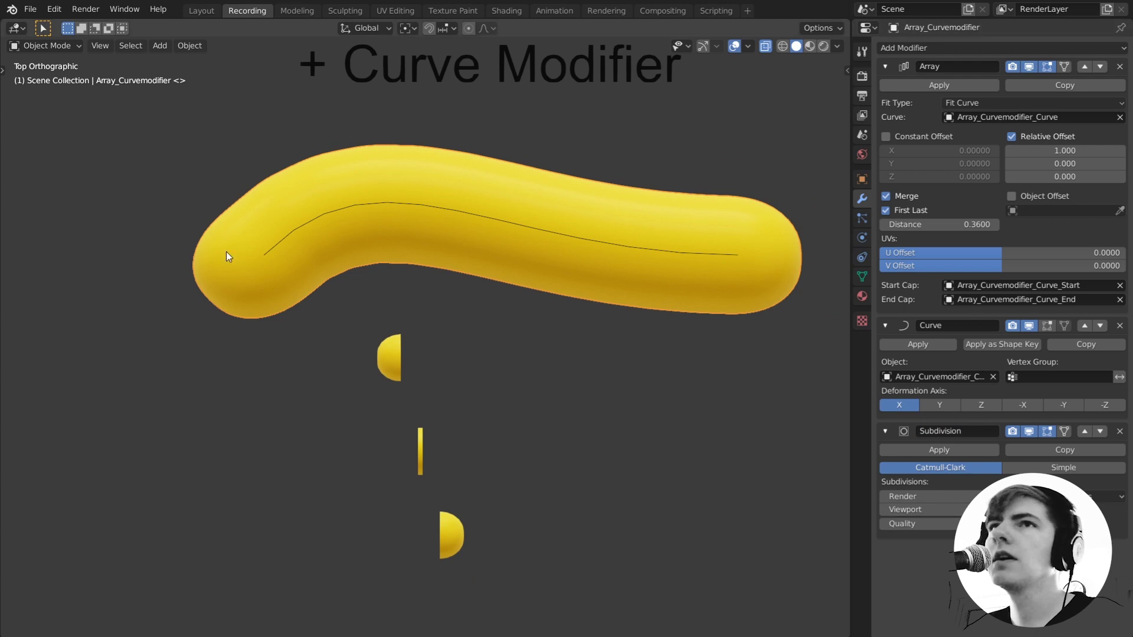
{"action": "scroll", "coordinate": [366, 260], "scroll_direction": "down", "scroll_amount": 1}
{"action": "scroll", "coordinate": [436, 306], "scroll_direction": "up", "scroll_amount": 1}
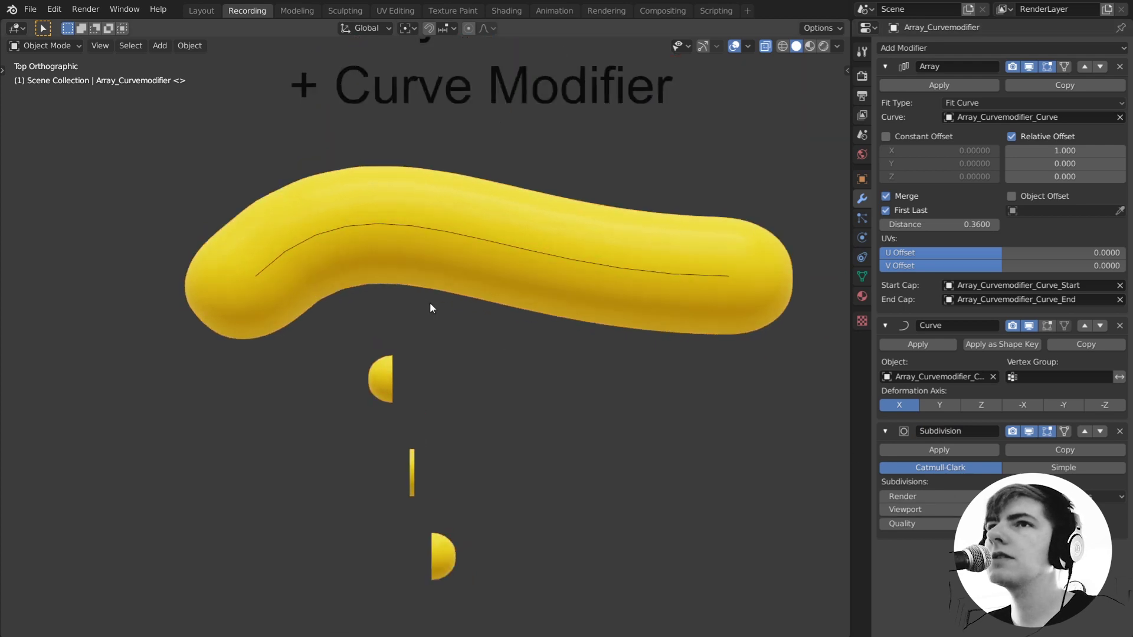
- Examine the start cap's mesh topology in Edit Mode
{"action": "left_click", "coordinate": [373, 388]}
{"action": "scroll", "coordinate": [374, 387], "scroll_direction": "up", "scroll_amount": 3}
{"action": "key", "text": "Tab"}
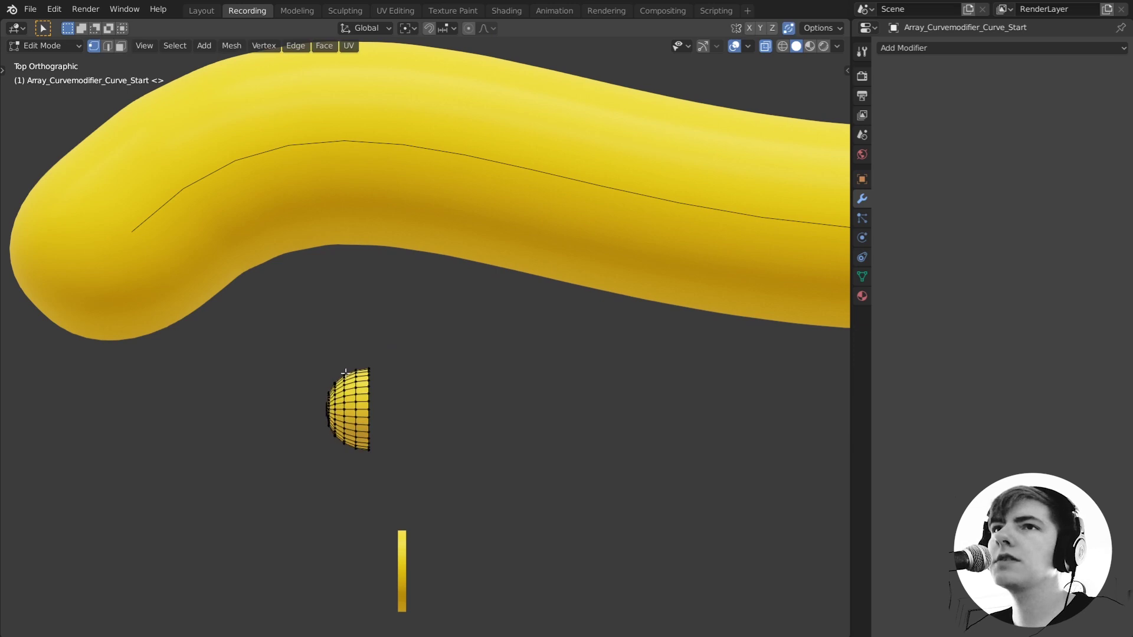
{"action": "key", "text": "Tab"}
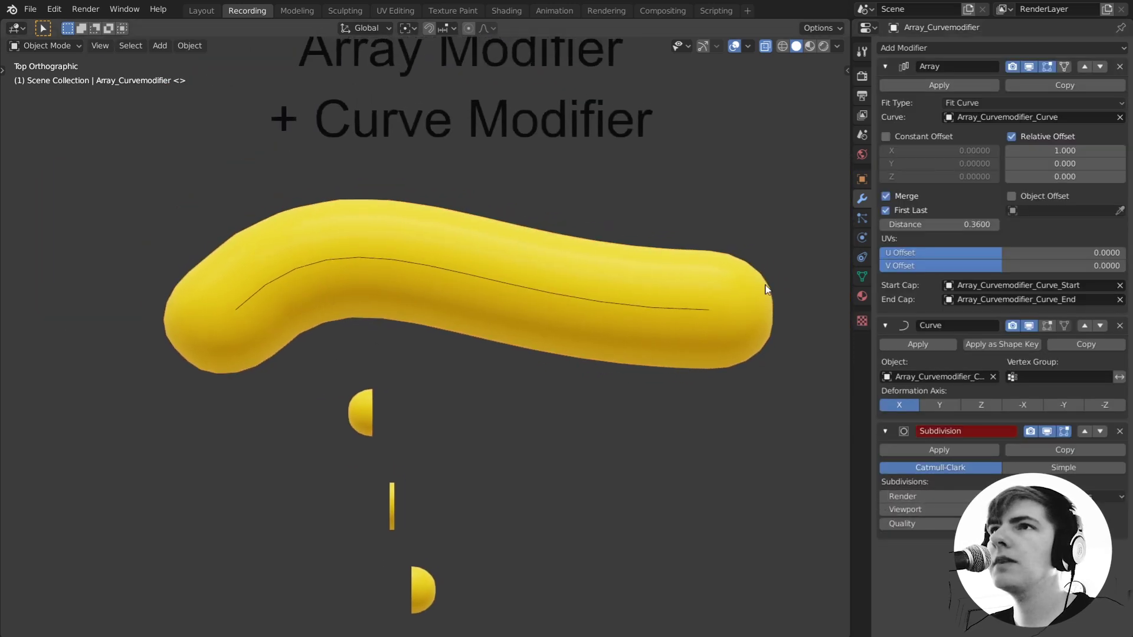
- Extrude the guide curve's left control point about 34.6 in X and -20.4 in Y, and rotate its handles
{"action": "scroll", "coordinate": [235, 308], "scroll_direction": "down", "scroll_amount": 3}
{"action": "left_click", "coordinate": [278, 313]}
{"action": "key", "text": "Tab"}
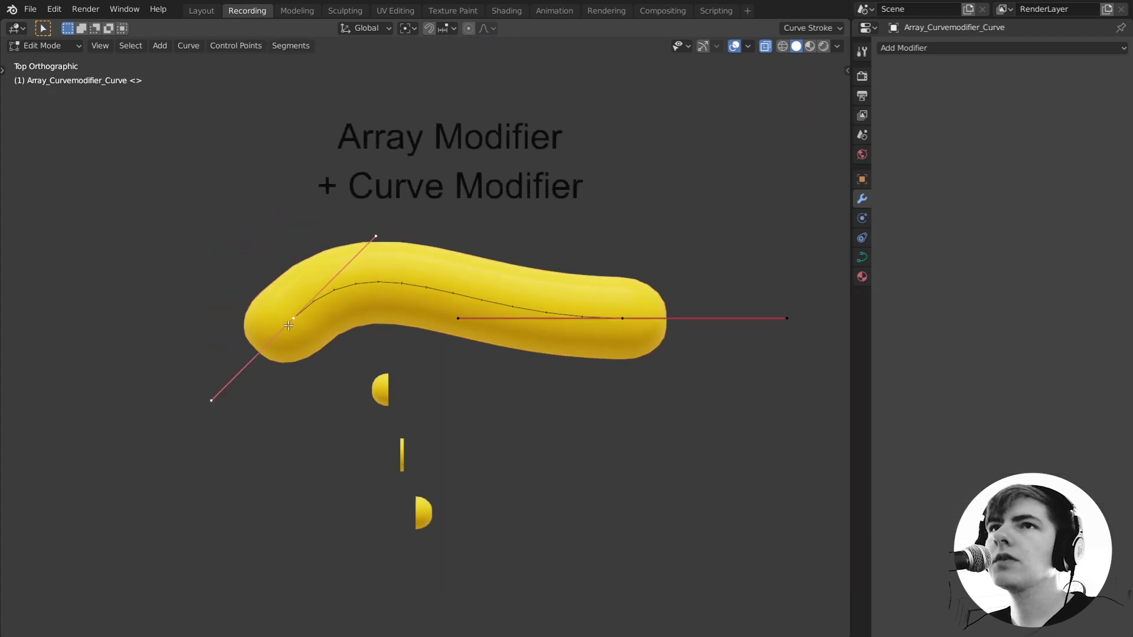
{"action": "key", "text": "e"}
{"action": "left_click", "coordinate": [661, 463]}
{"action": "key", "text": "r"}
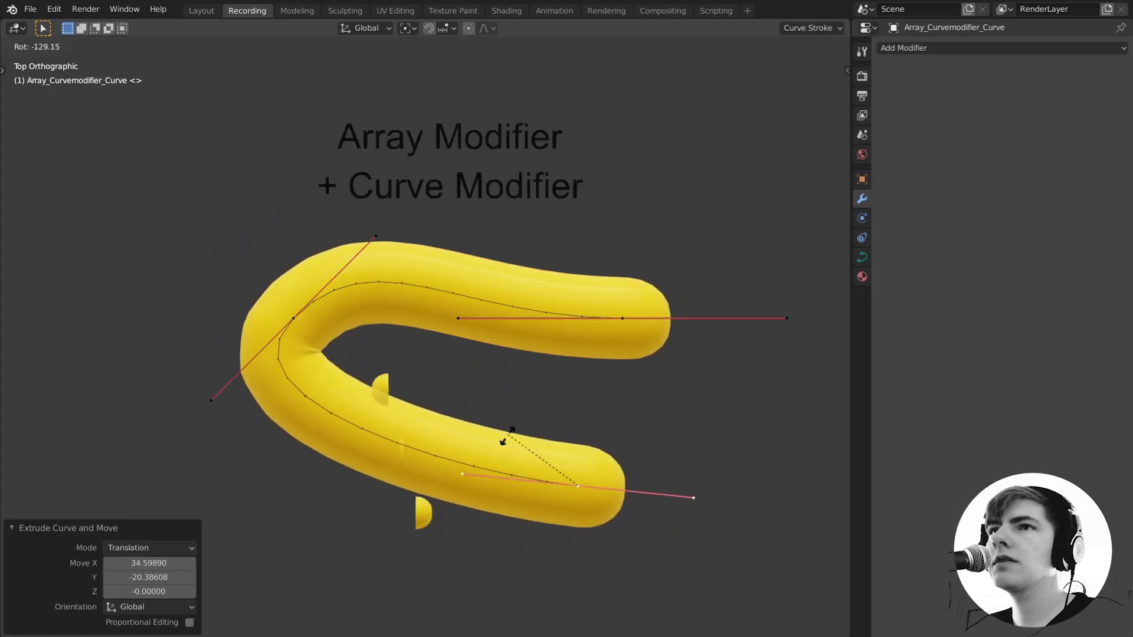
{"action": "left_click", "coordinate": [532, 478]}
{"action": "key", "text": "r"}
{"action": "left_click", "coordinate": [693, 345]}
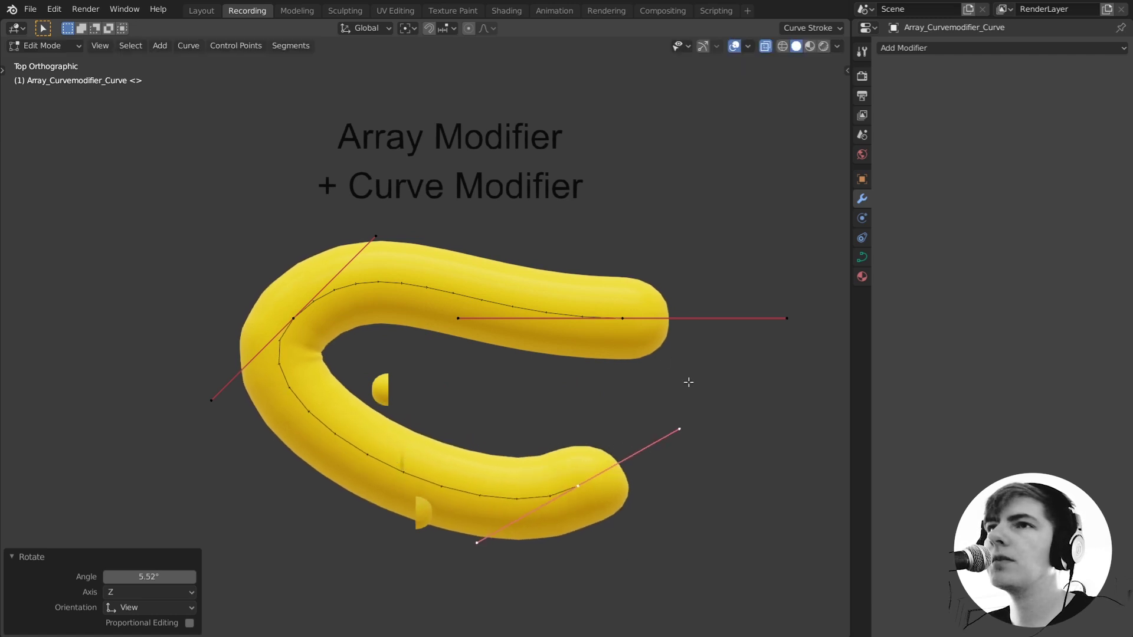
- Rotate the new curve end point by about 131° and move it about -4.2 in X and 3.8 in Y
{"action": "key", "text": "r"}
{"action": "left_click", "coordinate": [608, 472]}
{"action": "scroll", "coordinate": [608, 471], "scroll_direction": "up", "scroll_amount": 2}
{"action": "key", "text": "g"}
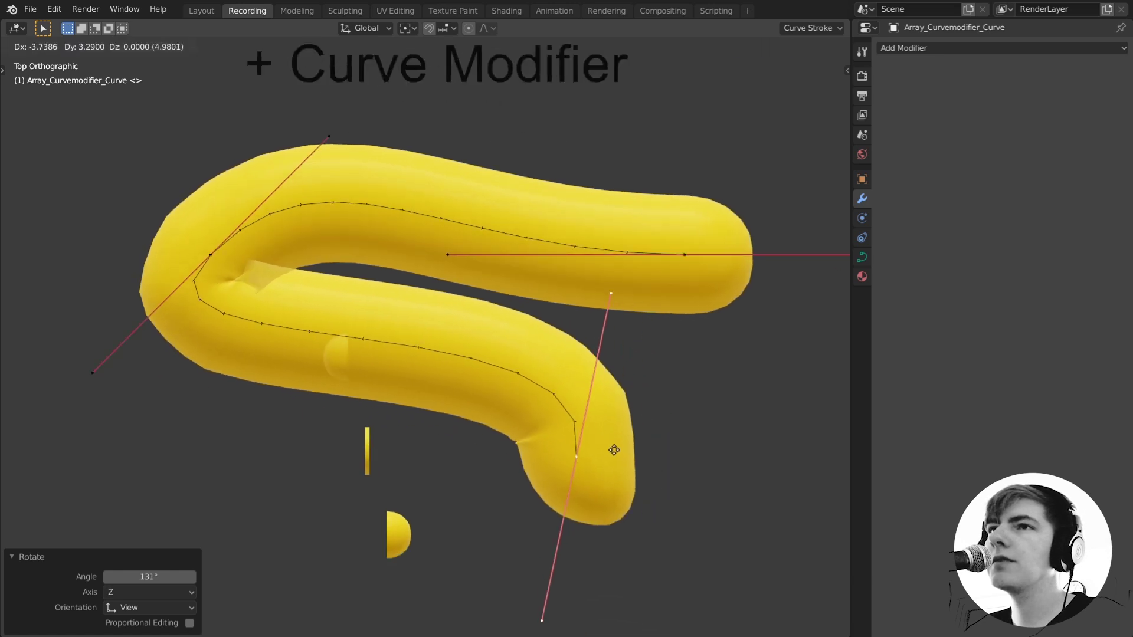
{"action": "left_click", "coordinate": [548, 434]}
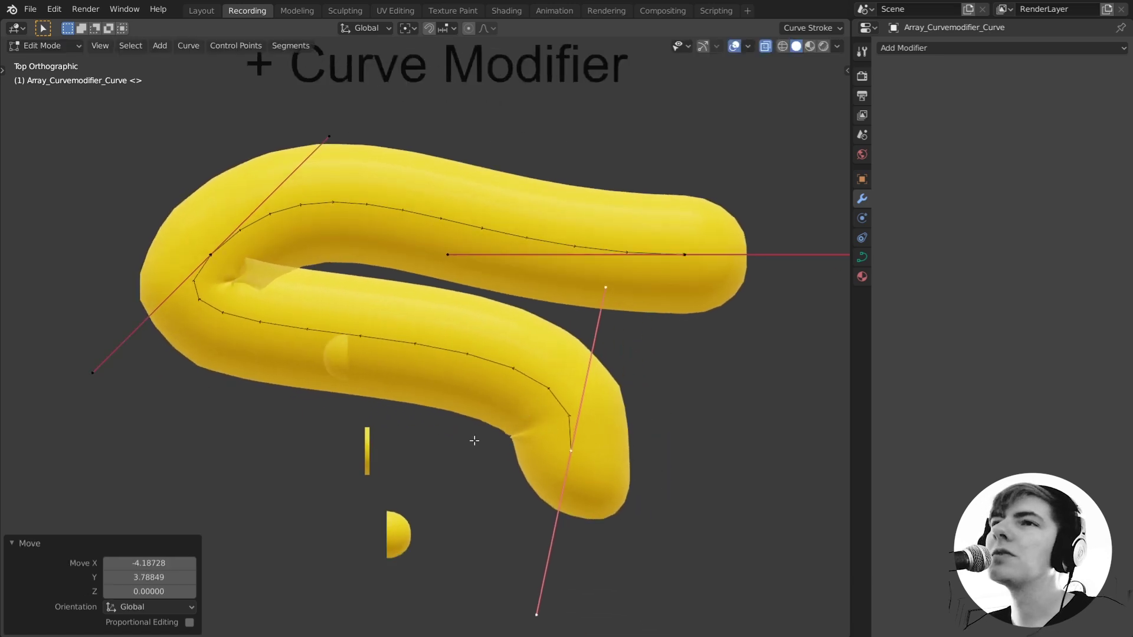
- Leave Edit Mode and set the guide curve's Resolution Preview U to 64
{"action": "key", "text": "Tab"}
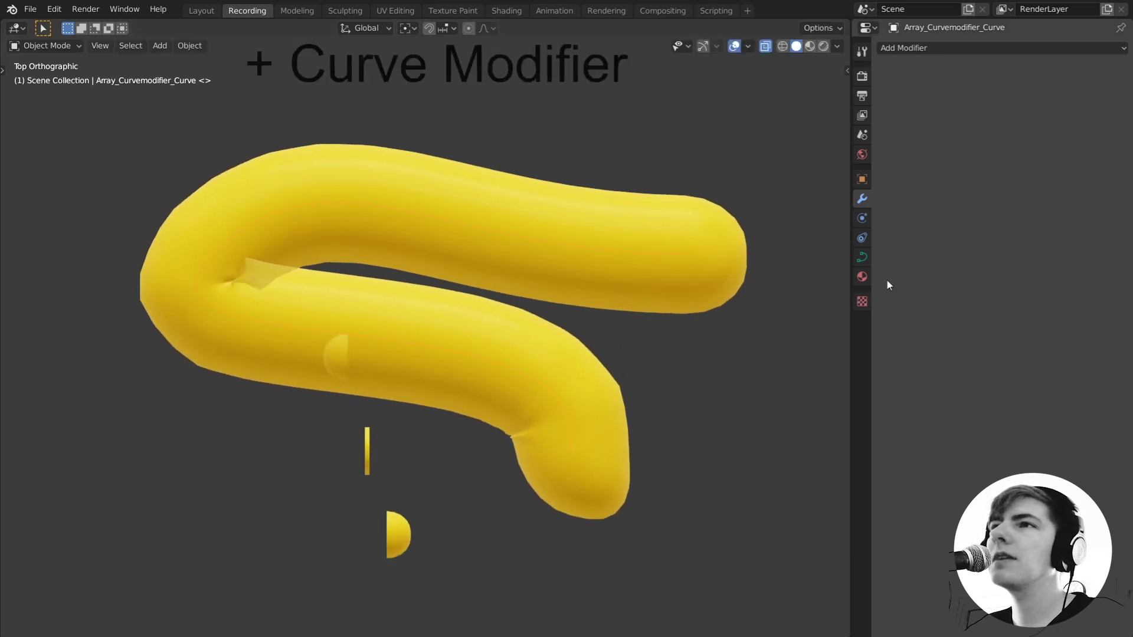
{"action": "left_click", "coordinate": [862, 257]}
{"action": "left_click_drag", "start_coordinate": [1050, 101], "coordinate": [1089, 102]}
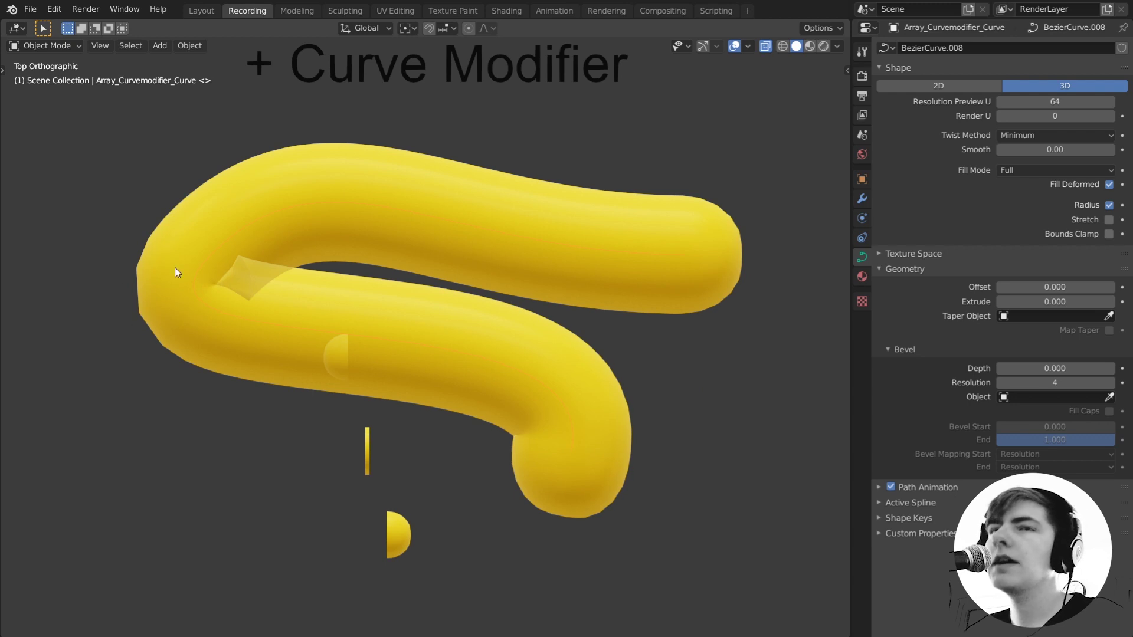
- Flatten the array segment's mesh to zero thickness along X in Edit Mode, and return to Object Mode
{"action": "left_click", "coordinate": [368, 462]}
{"action": "key", "text": "s"}
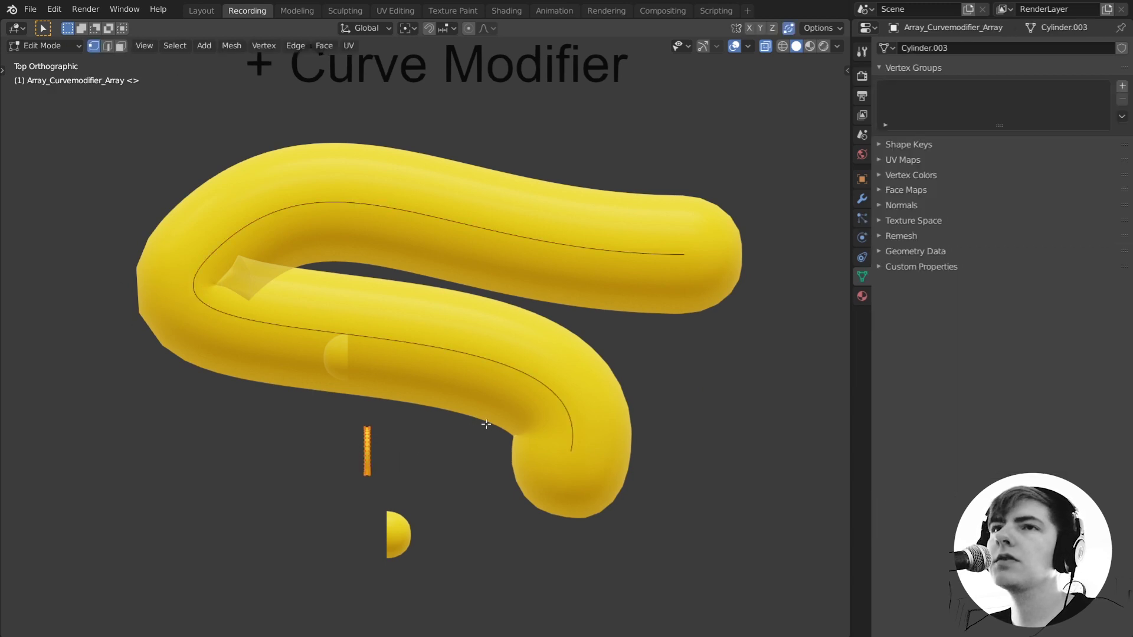
{"action": "key", "text": "x"}
{"action": "key", "text": "0"}
{"action": "key", "text": "Return"}
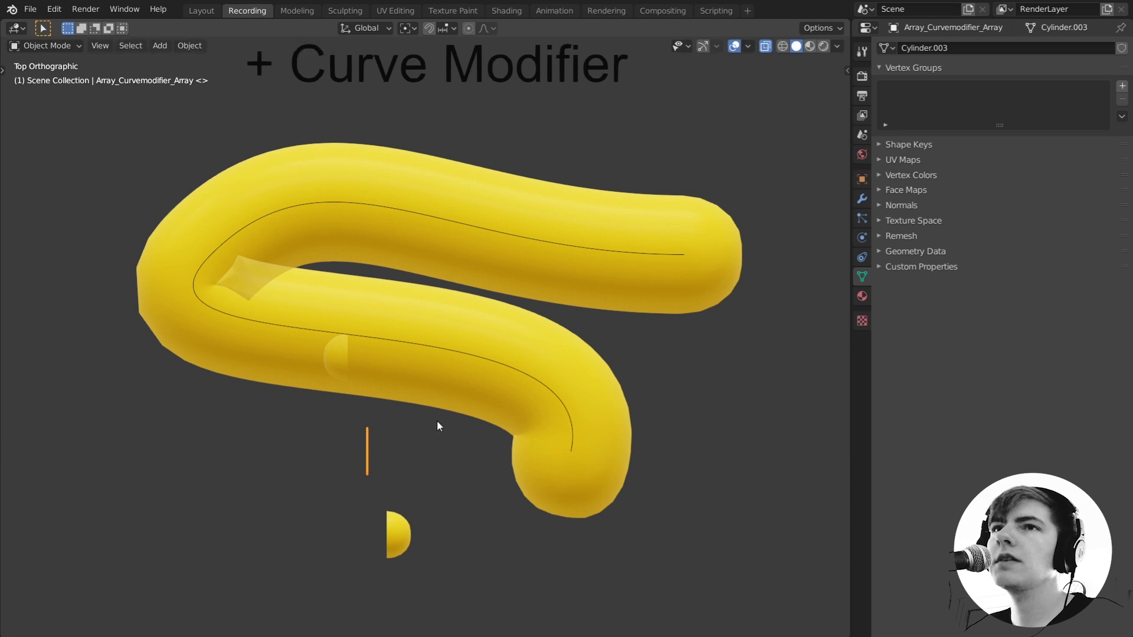
{"action": "key", "text": "space"}
{"action": "key", "text": "space"}
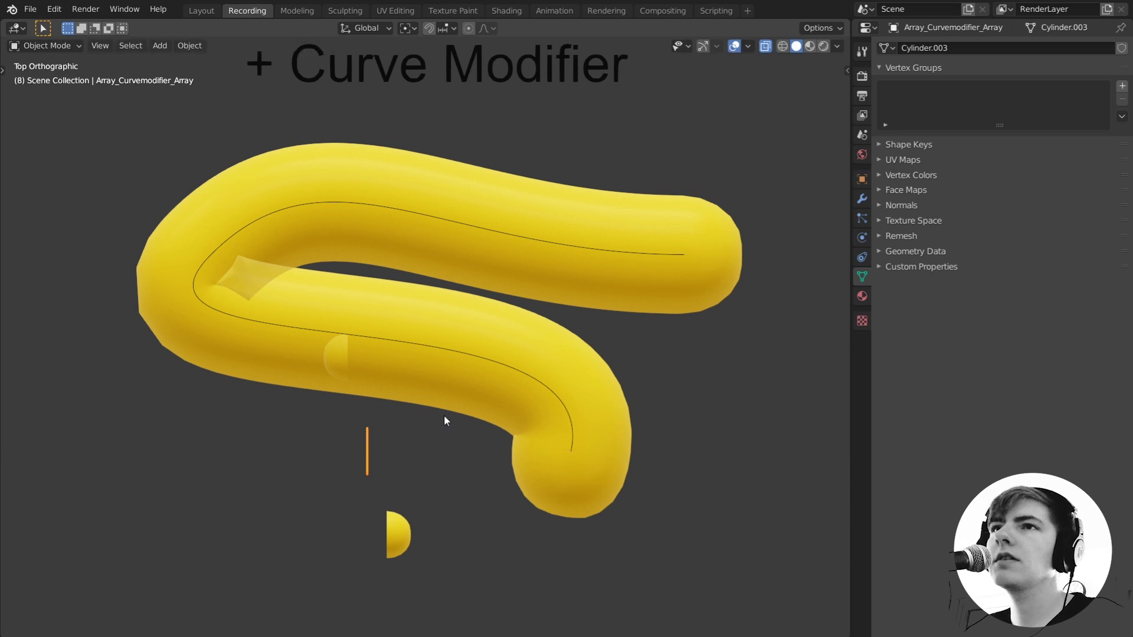
- Rotate the guide curve's lower end point by about -91.4° and move it about 1.3 in X and 5.7 in Y
{"action": "left_click", "coordinate": [575, 451]}
{"action": "key", "text": "Tab"}
{"action": "key", "text": "r"}
{"action": "left_click", "coordinate": [564, 392]}
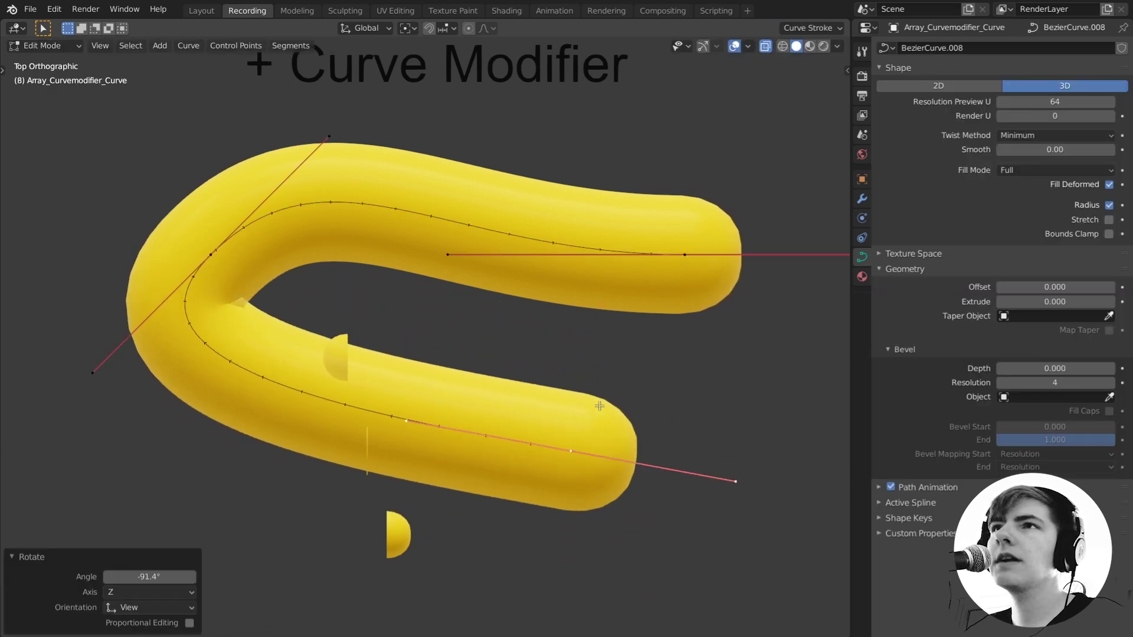
{"action": "key", "text": "g"}
{"action": "left_click", "coordinate": [614, 357]}
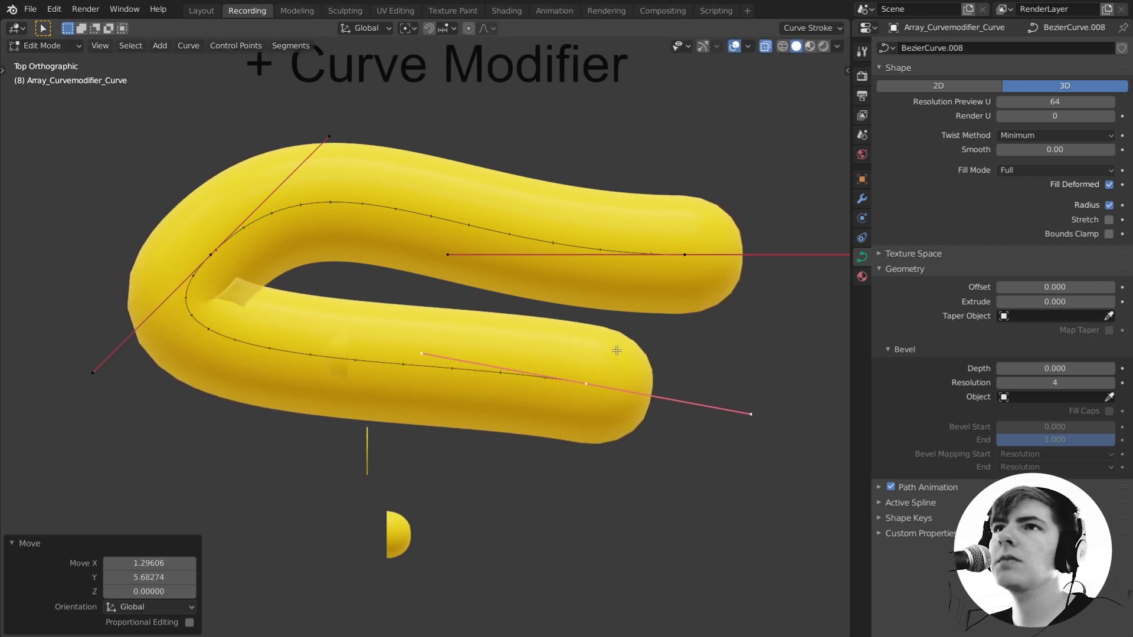
- Shrink the lower end point's radius by a factor of 0.34, and fatten it again about fivefold
{"action": "key", "text": "alt+s"}
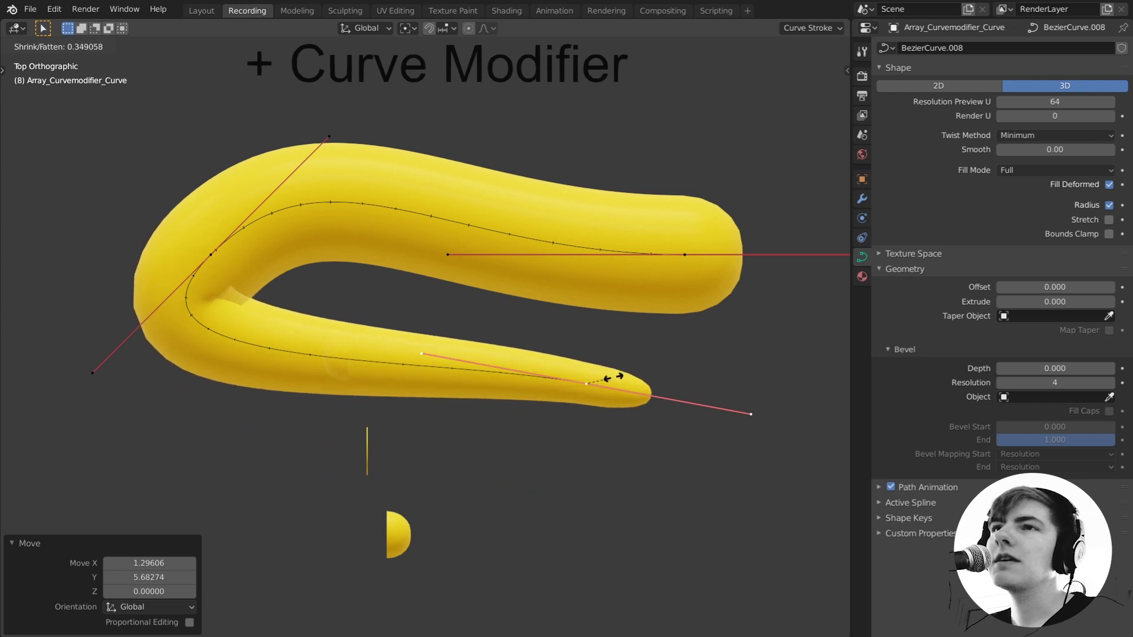
{"action": "left_click", "coordinate": [627, 382]}
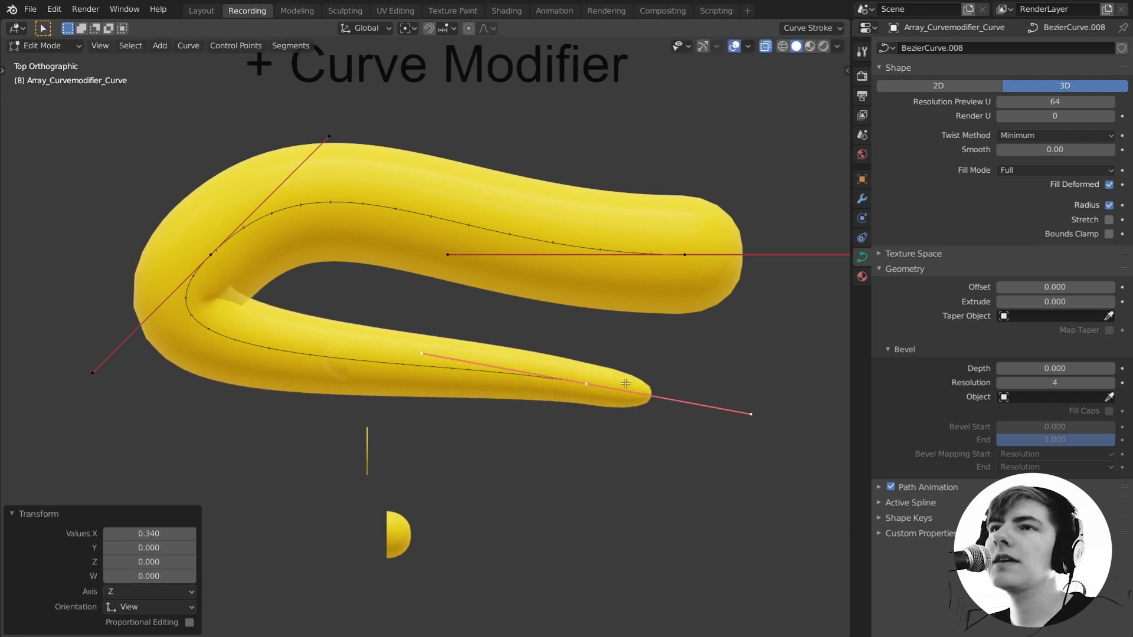
{"action": "key", "text": "alt+s"}
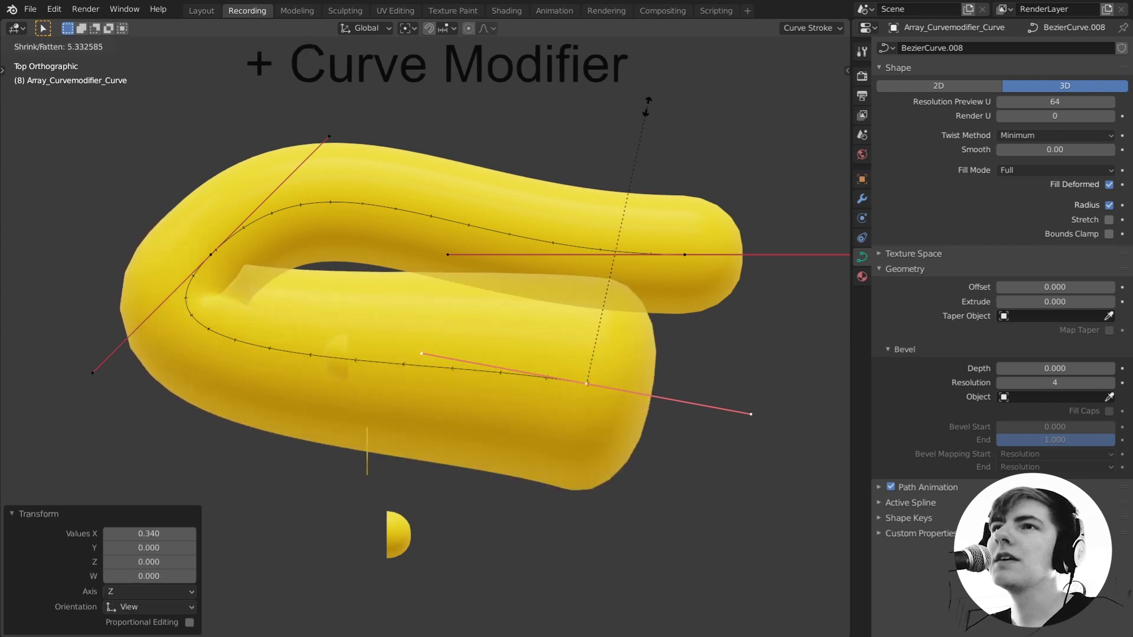
{"action": "left_click", "coordinate": [637, 129]}
- Move the fattened lower end point down and scale its radius by a factor of 0.84
{"action": "key", "text": "g"}
{"action": "left_click", "coordinate": [591, 273]}
{"action": "key", "text": "alt+s"}
{"action": "left_click", "coordinate": [607, 216]}
{"action": "scroll", "coordinate": [608, 220], "scroll_direction": "down", "scroll_amount": 5}
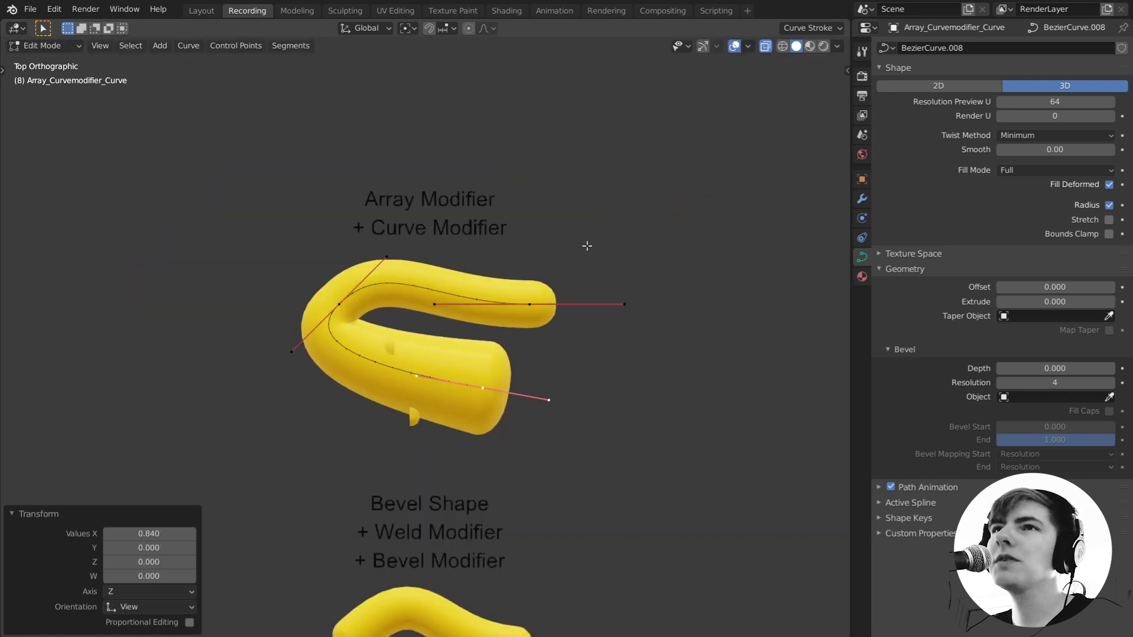
- Taper the guide curve's upper end by a radius factor of 0.298 and rotate its handles to bend the tip
{"action": "scroll", "coordinate": [584, 248], "scroll_direction": "up", "scroll_amount": 4}
{"action": "key", "text": "alt+s"}
{"action": "left_click", "coordinate": [648, 252]}
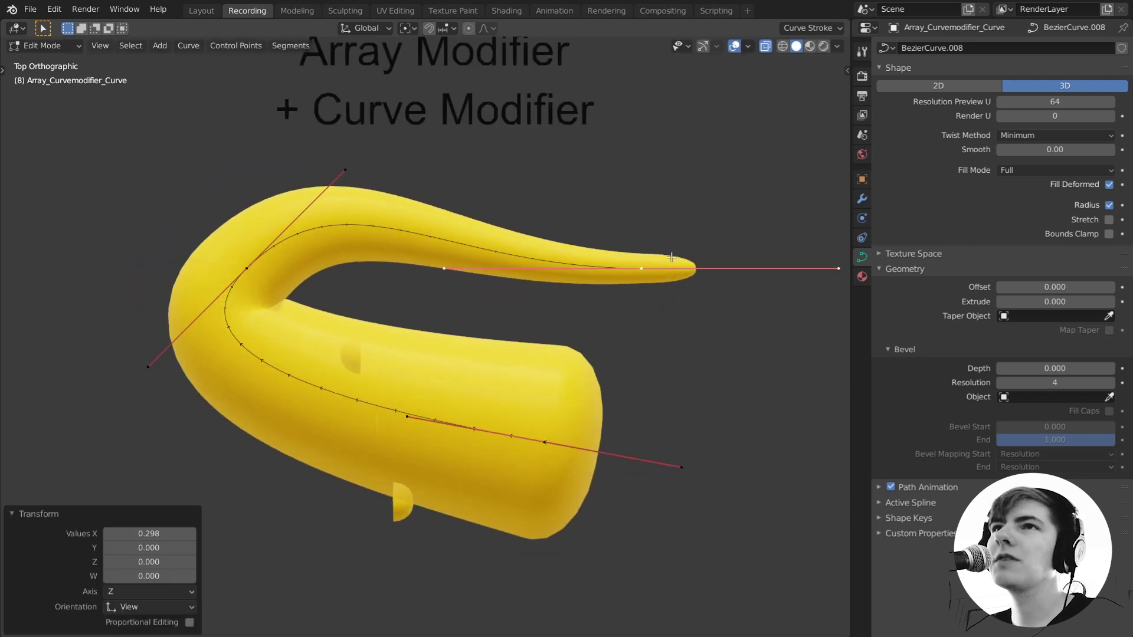
{"action": "key", "text": "r"}
{"action": "left_click", "coordinate": [633, 268]}
{"action": "key", "text": "r"}
{"action": "left_click", "coordinate": [674, 235]}
{"action": "key", "text": "Tab"}
{"action": "scroll", "coordinate": [600, 245], "scroll_direction": "up", "scroll_amount": 4}
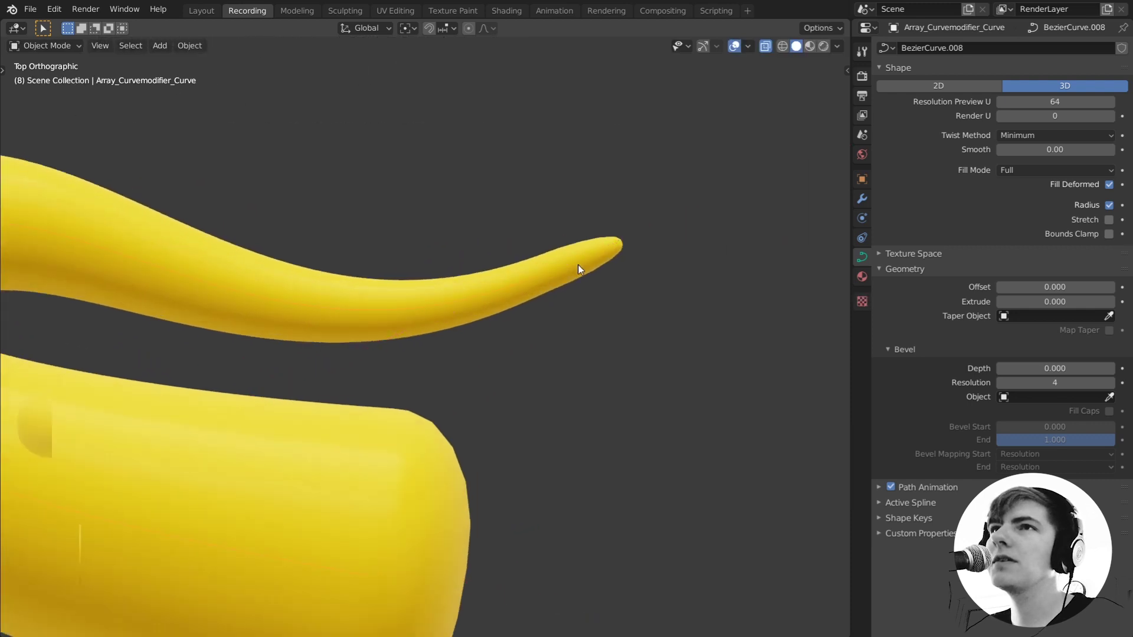
{"action": "scroll", "coordinate": [514, 280], "scroll_direction": "down", "scroll_amount": 3}
{"action": "middle_click_drag", "start_coordinate": [514, 280], "coordinate": [681, 329], "text": "shift"}
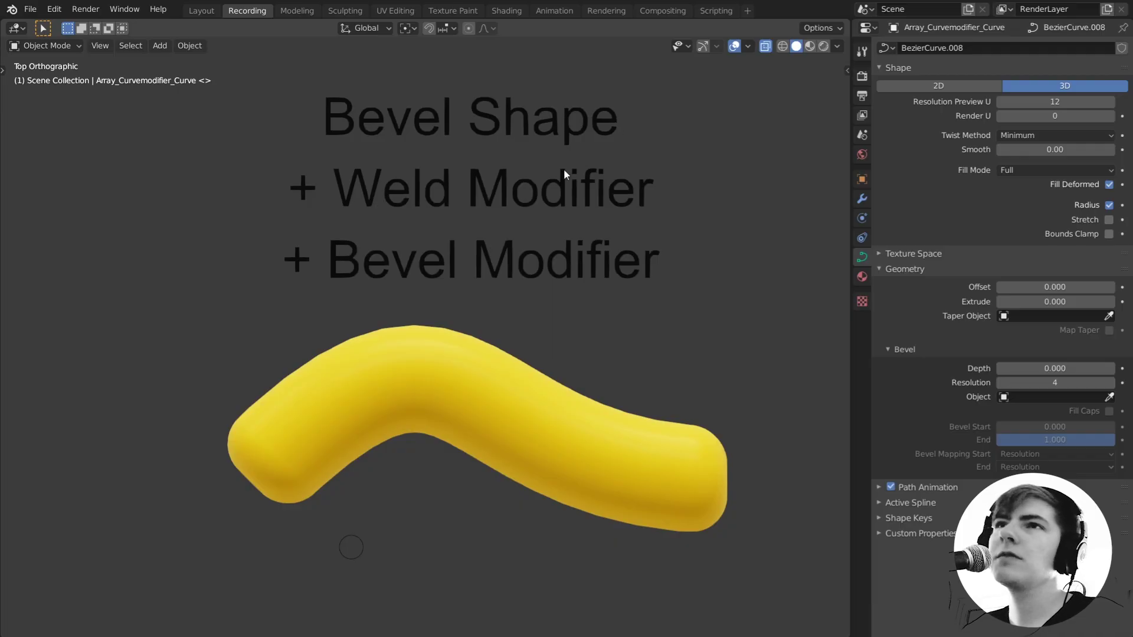
- Select the Curve_Weld_Bevel tube and disable its Weld and Bevel modifiers in viewport and render
{"action": "left_click", "coordinate": [498, 404]}
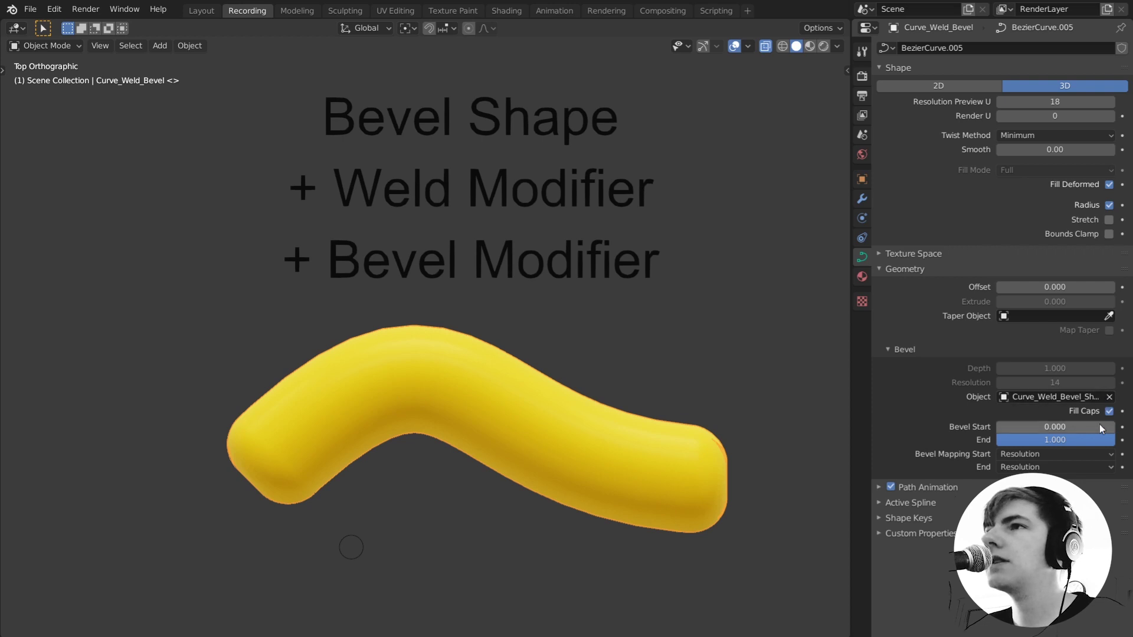
{"action": "left_click", "coordinate": [862, 198]}
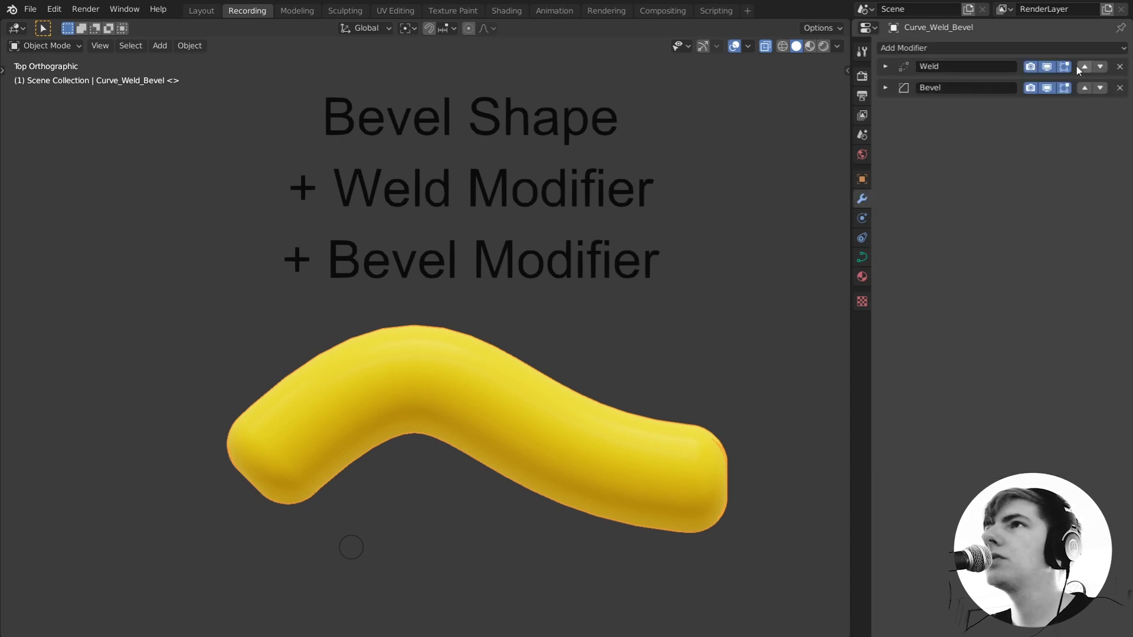
{"action": "left_click", "coordinate": [1046, 88]}
{"action": "middle_click_drag", "start_coordinate": [660, 426], "coordinate": [707, 539]}
{"action": "key", "text": "KP_7"}
{"action": "middle_click_drag", "start_coordinate": [525, 347], "coordinate": [619, 464], "text": "shift"}
{"action": "scroll", "coordinate": [625, 444], "scroll_direction": "up", "scroll_amount": 1}
{"action": "middle_click_drag", "start_coordinate": [634, 420], "coordinate": [596, 447], "text": "shift"}
{"action": "left_click", "coordinate": [596, 447]}
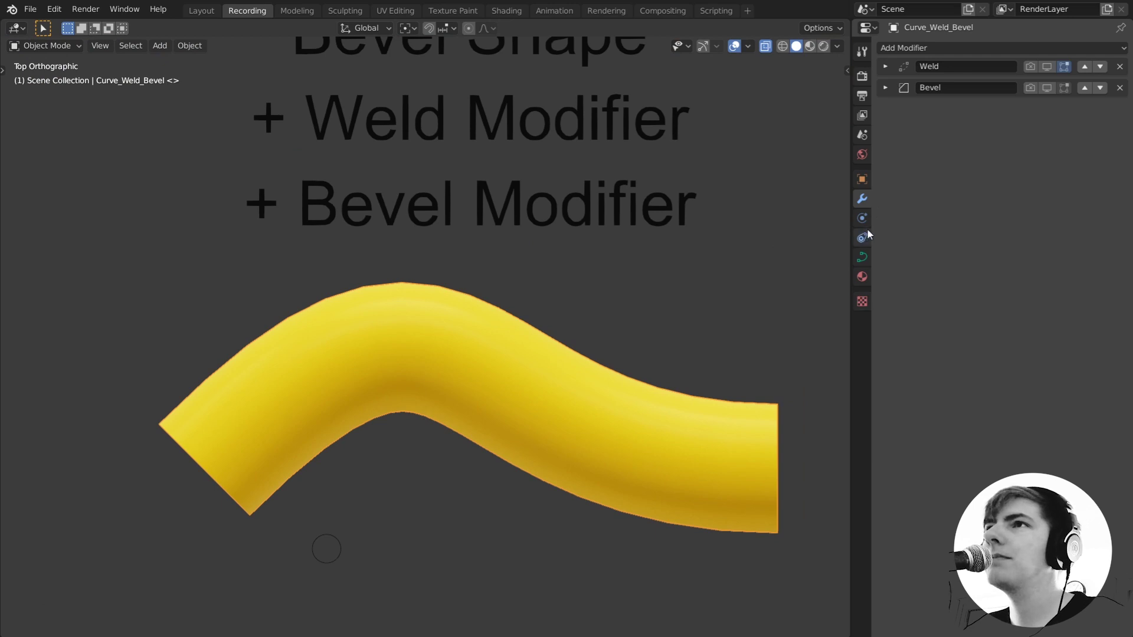
- Re-enable the tube's Weld and Bevel modifiers, inspecting its end with only Weld active in between
{"action": "left_click", "coordinate": [1031, 67]}
{"action": "left_click", "coordinate": [1047, 67]}
{"action": "middle_click_drag", "start_coordinate": [680, 327], "coordinate": [637, 197], "text": "shift"}
{"action": "middle_click_drag", "start_coordinate": [543, 321], "coordinate": [906, 261]}
{"action": "scroll", "coordinate": [309, 346], "scroll_direction": "up", "scroll_amount": 3}
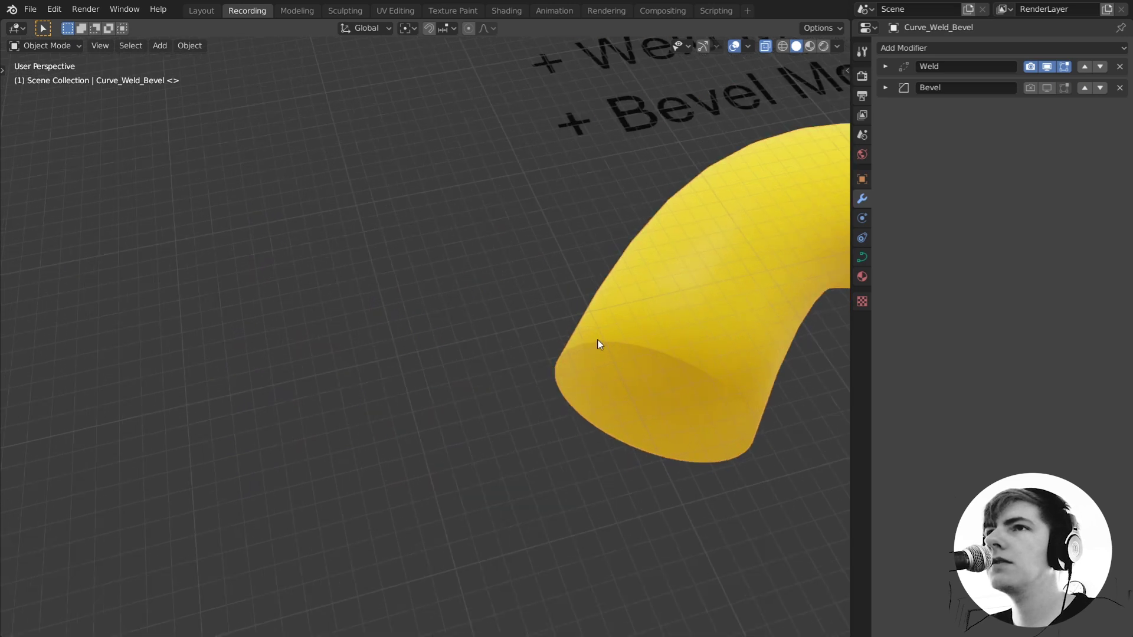
{"action": "scroll", "coordinate": [639, 345], "scroll_direction": "down", "scroll_amount": 1}
{"action": "middle_click_drag", "start_coordinate": [673, 344], "coordinate": [640, 391]}
{"action": "middle_click_drag", "start_coordinate": [783, 382], "coordinate": [369, 394], "text": "shift"}
{"action": "key", "text": "KP_7"}
{"action": "scroll", "coordinate": [370, 394], "scroll_direction": "down", "scroll_amount": 2}
{"action": "middle_click_drag", "start_coordinate": [464, 282], "coordinate": [483, 314], "text": "shift"}
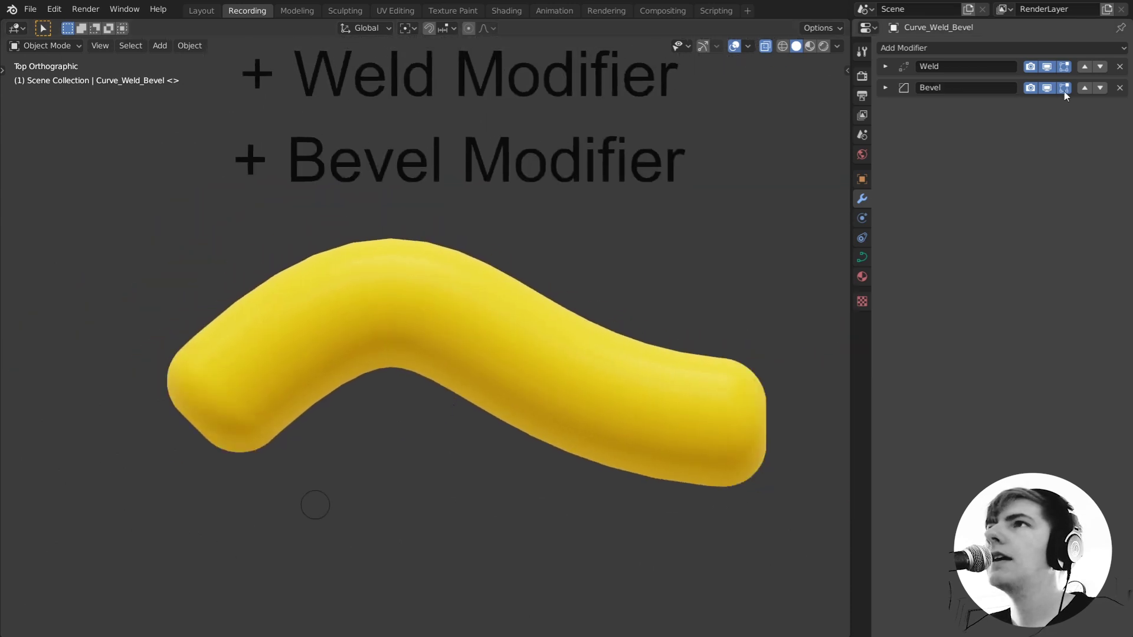
- Extrude the Curve_Weld_Bevel curve's right control point about 6.7 in X and -13.9 in Y
{"action": "left_click", "coordinate": [557, 418]}
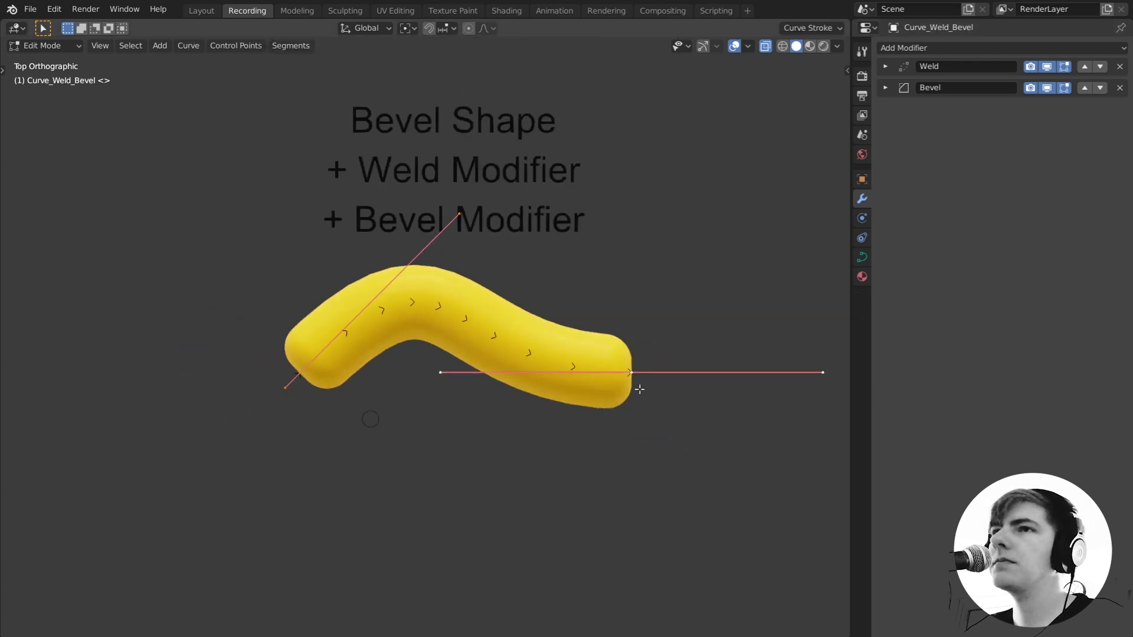
{"action": "key", "text": "g"}
{"action": "left_click", "coordinate": [764, 517]}
{"action": "middle_click_drag", "start_coordinate": [765, 516], "coordinate": [683, 455], "text": "shift"}
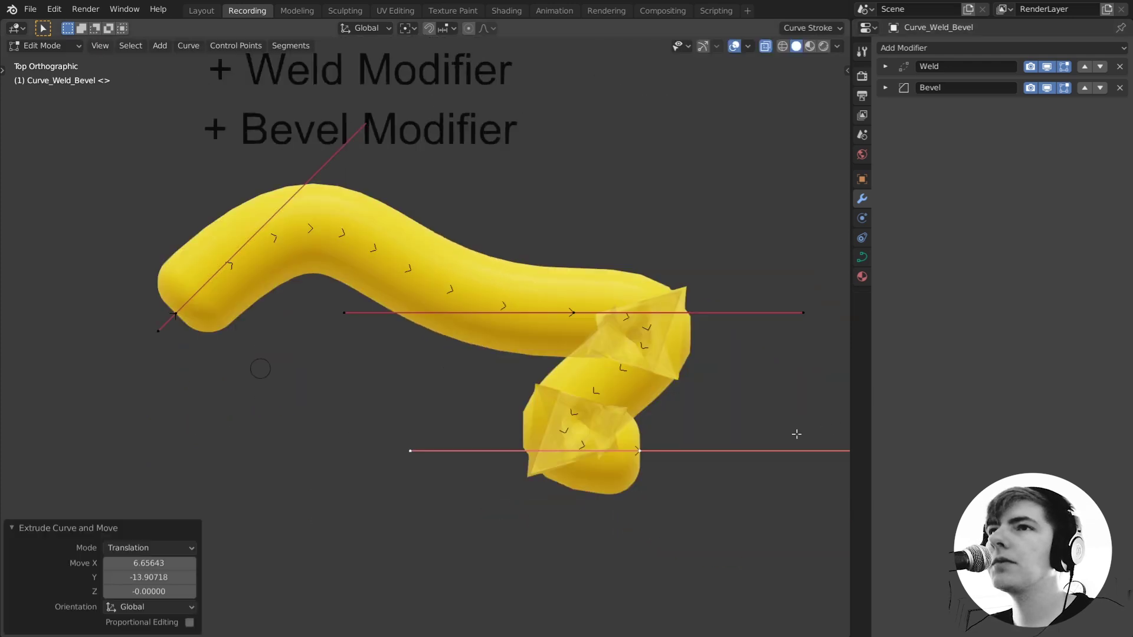
- Move the new end point up and outward, rotating its handles by about -55.3° and a further -25.5°
{"action": "key", "text": "g"}
{"action": "left_click", "coordinate": [772, 233]}
{"action": "key", "text": "r"}
{"action": "left_click", "coordinate": [714, 426]}
{"action": "key", "text": "g"}
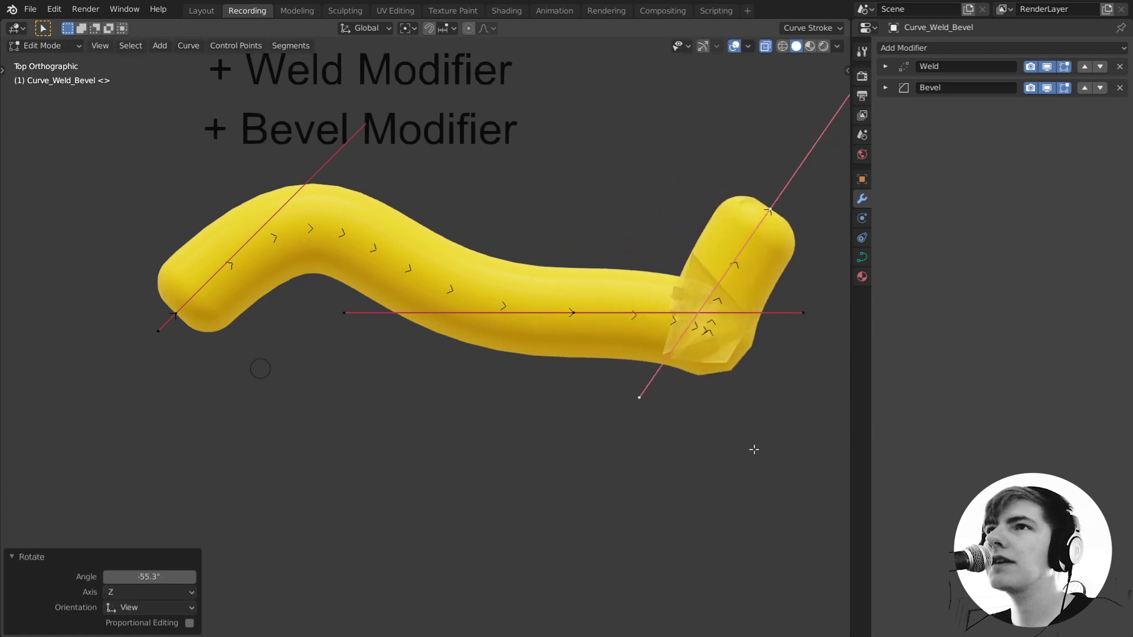
{"action": "left_click", "coordinate": [819, 284]}
{"action": "middle_click_drag", "start_coordinate": [814, 295], "coordinate": [809, 316], "text": "shift"}
{"action": "key", "text": "r"}
{"action": "left_click", "coordinate": [22, 413]}
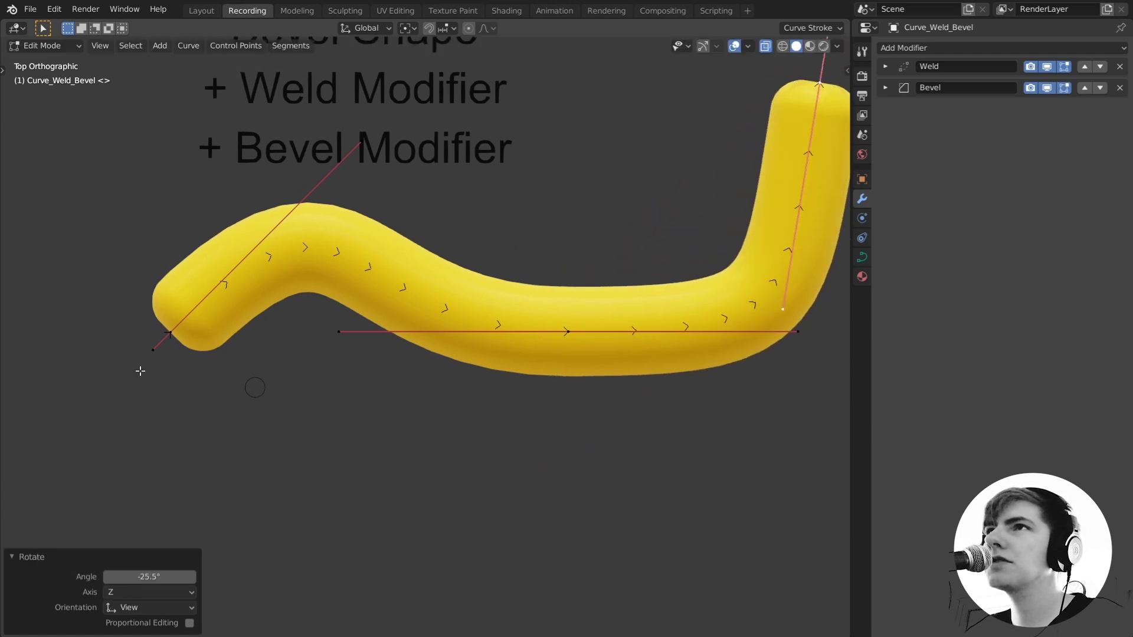
- Scale the new end point's radius by a factor of 2.1 and inspect the beveled cap
{"action": "middle_click_drag", "start_coordinate": [733, 111], "coordinate": [421, 317], "text": "shift"}
{"action": "scroll", "coordinate": [511, 305], "scroll_direction": "up", "scroll_amount": 4}
{"action": "key", "text": "s"}
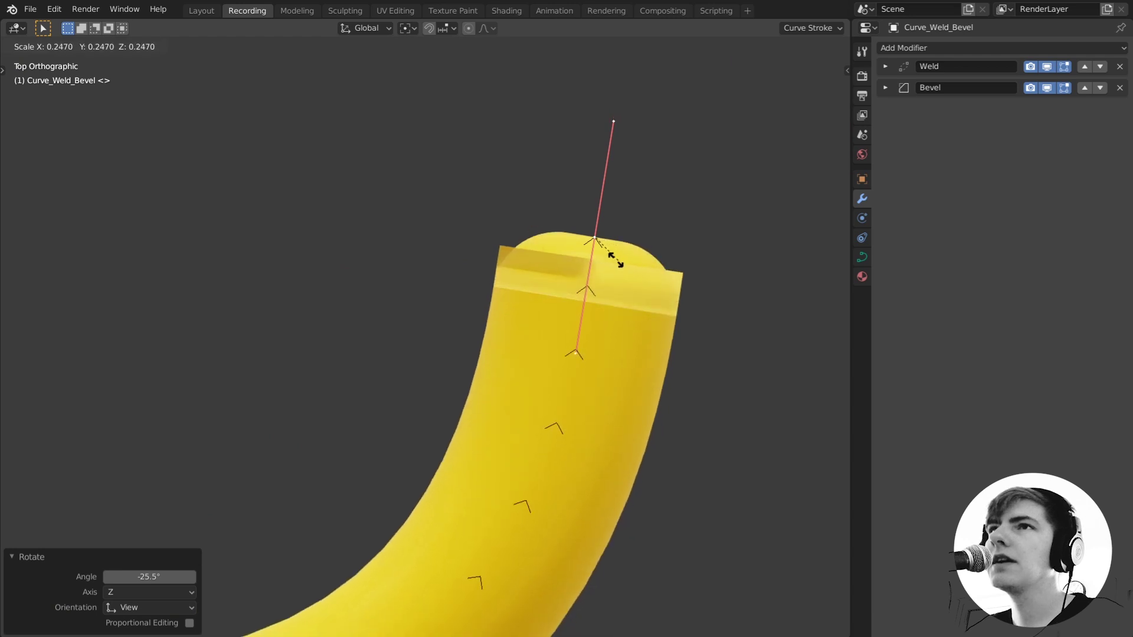
{"action": "right_click", "coordinate": [682, 273]}
{"action": "key", "text": "alt+s"}
{"action": "left_click", "coordinate": [652, 292]}
{"action": "scroll", "coordinate": [652, 292], "scroll_direction": "down", "scroll_amount": 4}
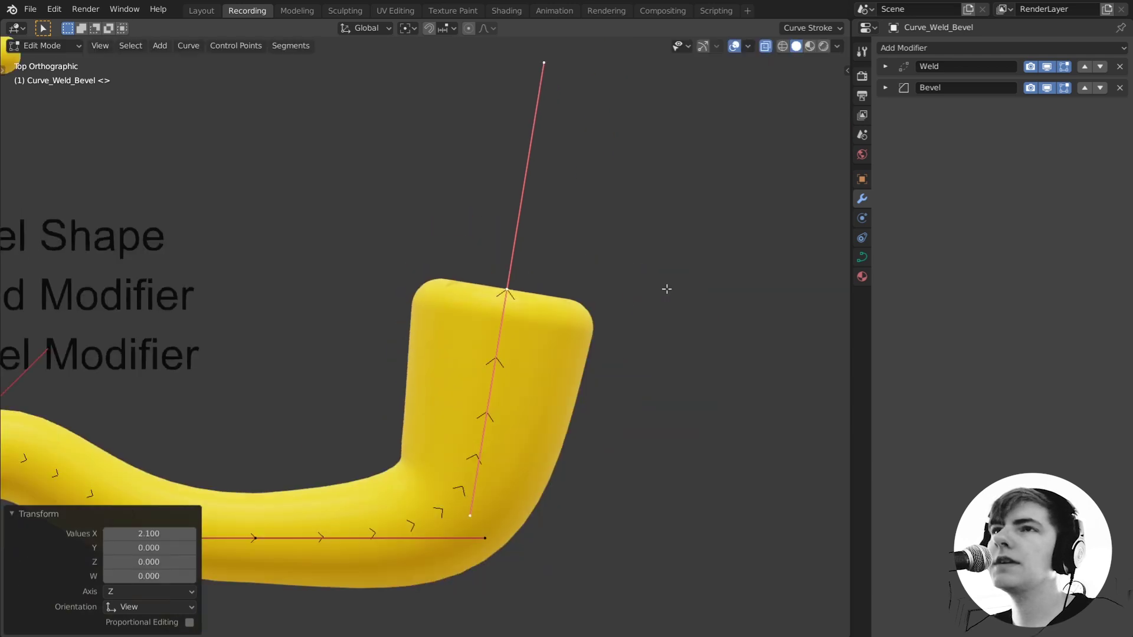
{"action": "middle_click_drag", "start_coordinate": [653, 293], "coordinate": [411, 222]}
{"action": "key", "text": "KP_7"}
{"action": "scroll", "coordinate": [495, 320], "scroll_direction": "up", "scroll_amount": 3}
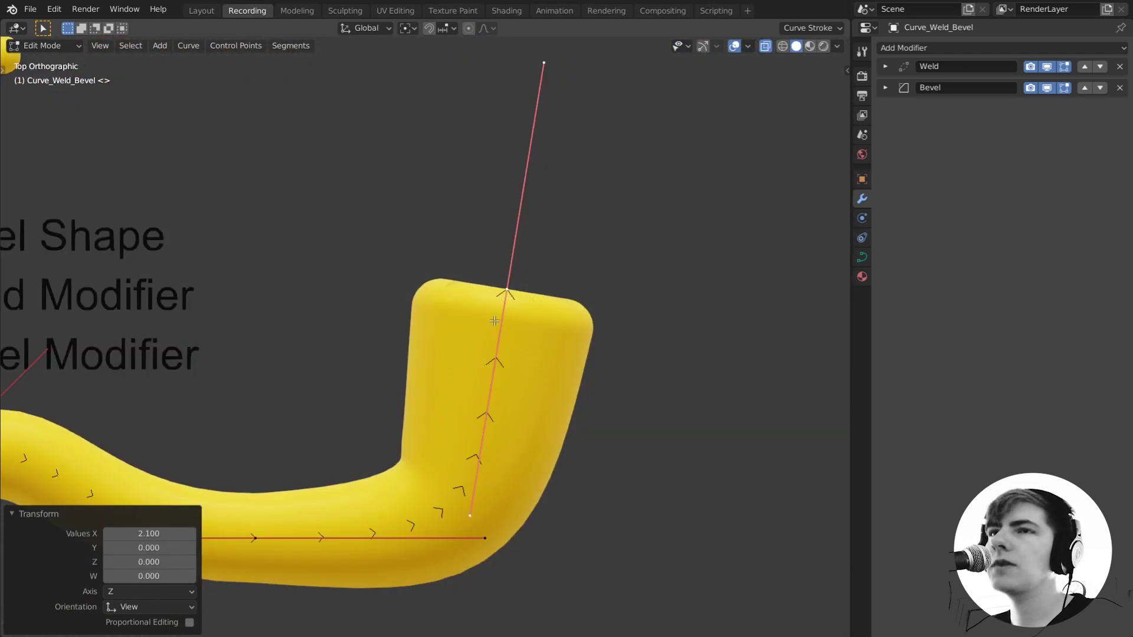
{"action": "scroll", "coordinate": [600, 335], "scroll_direction": "up", "scroll_amount": 1}
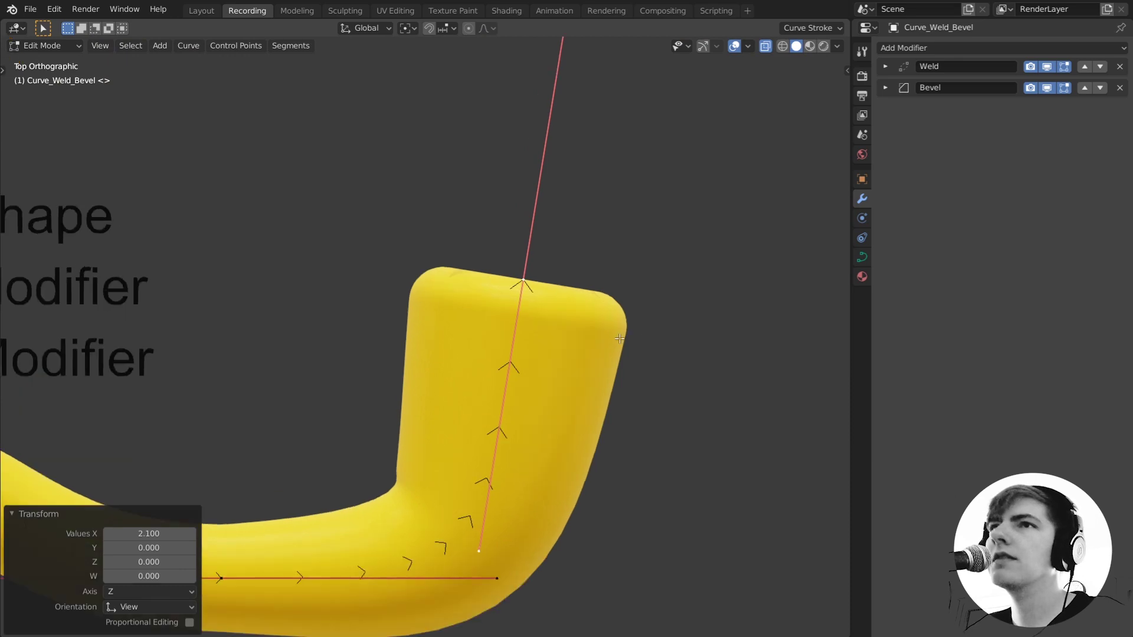
{"action": "middle_click_drag", "start_coordinate": [641, 331], "coordinate": [392, 477]}
{"action": "key", "text": "KP_7"}
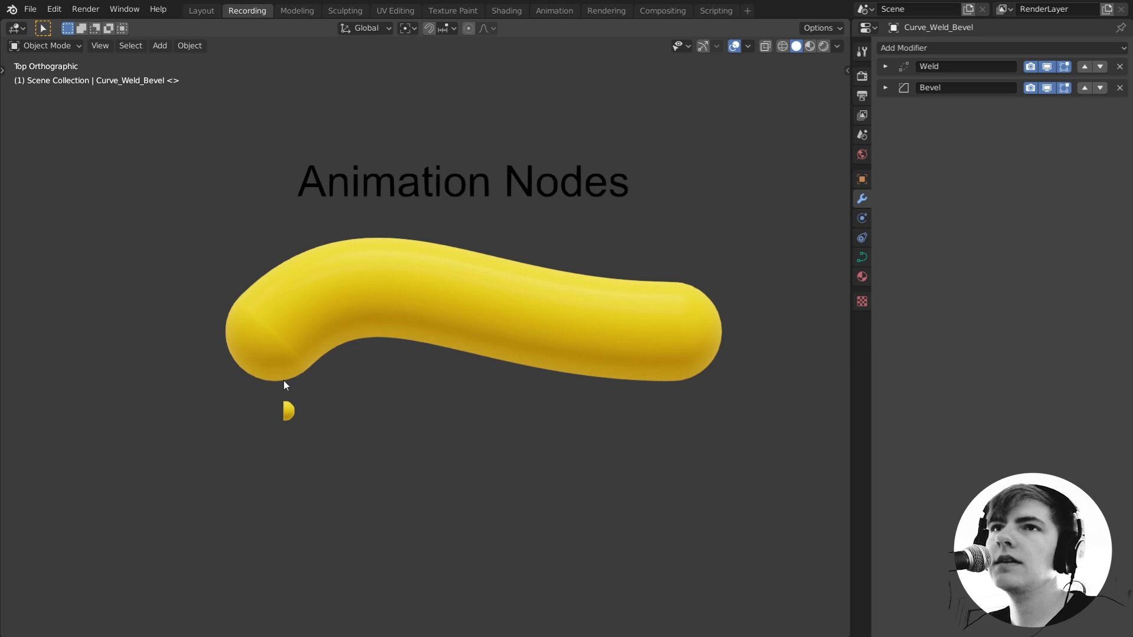
- Enter Edit Mode on the Animation Nodes tube's curve and rotate its left control point by about 15.6°
{"action": "left_click", "coordinate": [263, 382]}
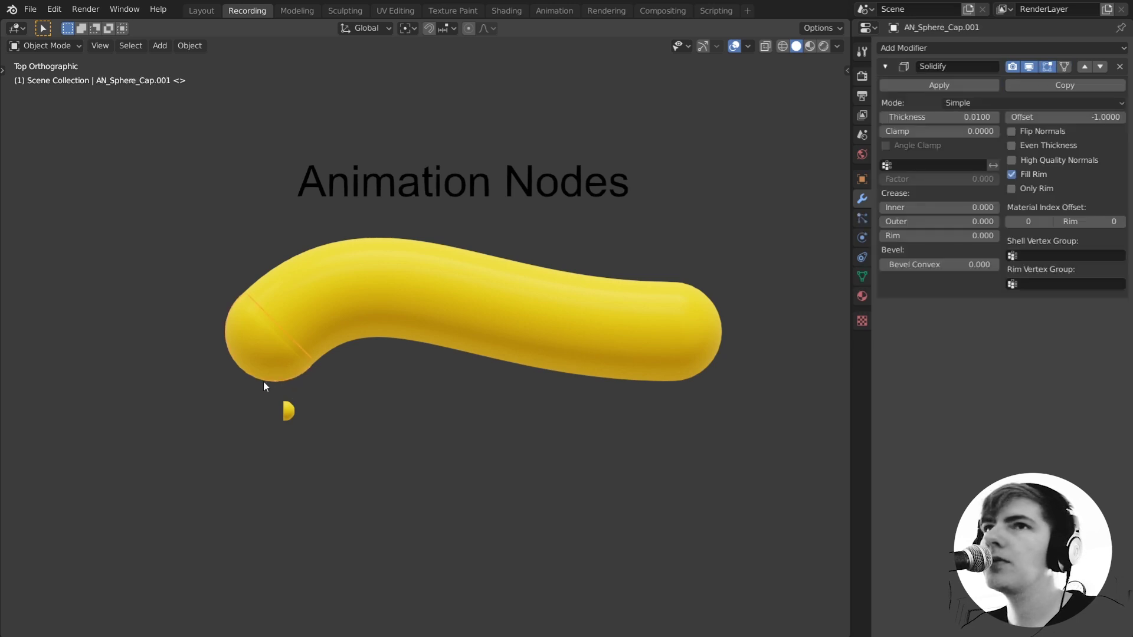
{"action": "left_click", "coordinate": [707, 334]}
{"action": "left_click", "coordinate": [466, 287]}
{"action": "key", "text": "Tab"}
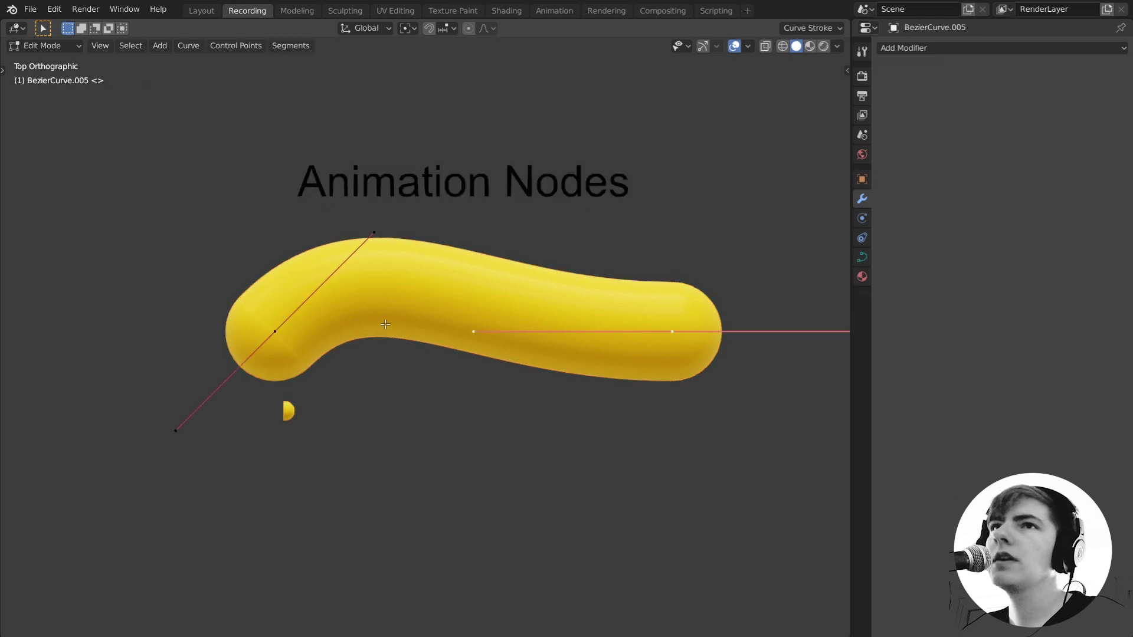
{"action": "left_click", "coordinate": [293, 330]}
{"action": "key", "text": "g"}
{"action": "right_click", "coordinate": [391, 274]}
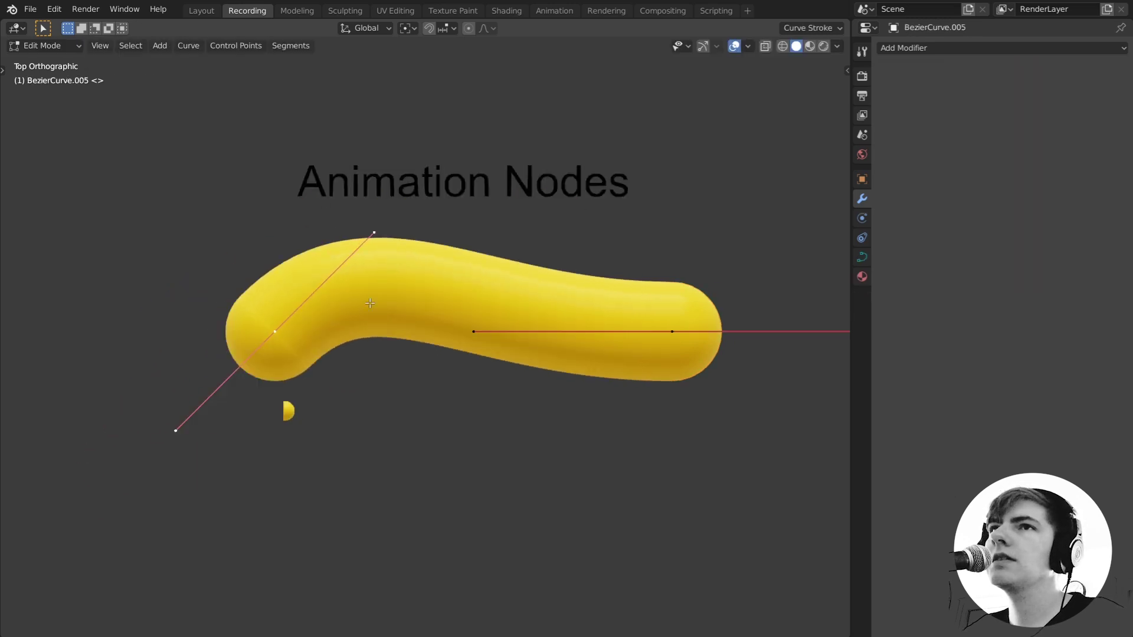
{"action": "key", "text": "r"}
{"action": "left_click", "coordinate": [428, 259]}
- Rotate the left control point's handles by a further 1.78° or so
{"action": "key", "text": "s"}
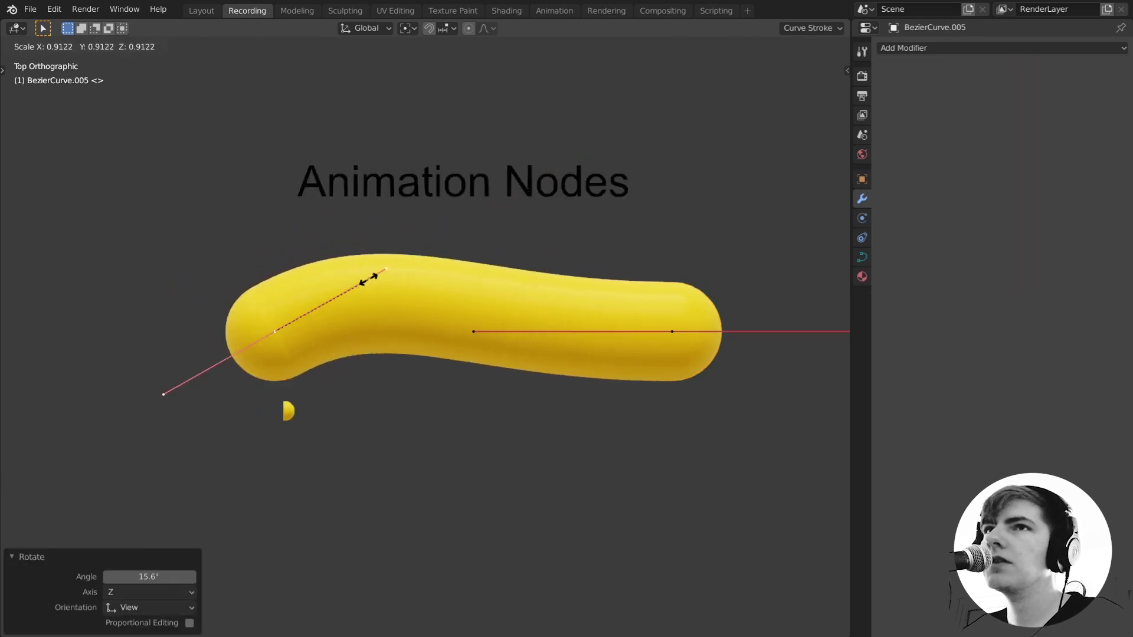
{"action": "right_click", "coordinate": [356, 268]}
{"action": "key", "text": "alt+s"}
{"action": "right_click", "coordinate": [310, 342]}
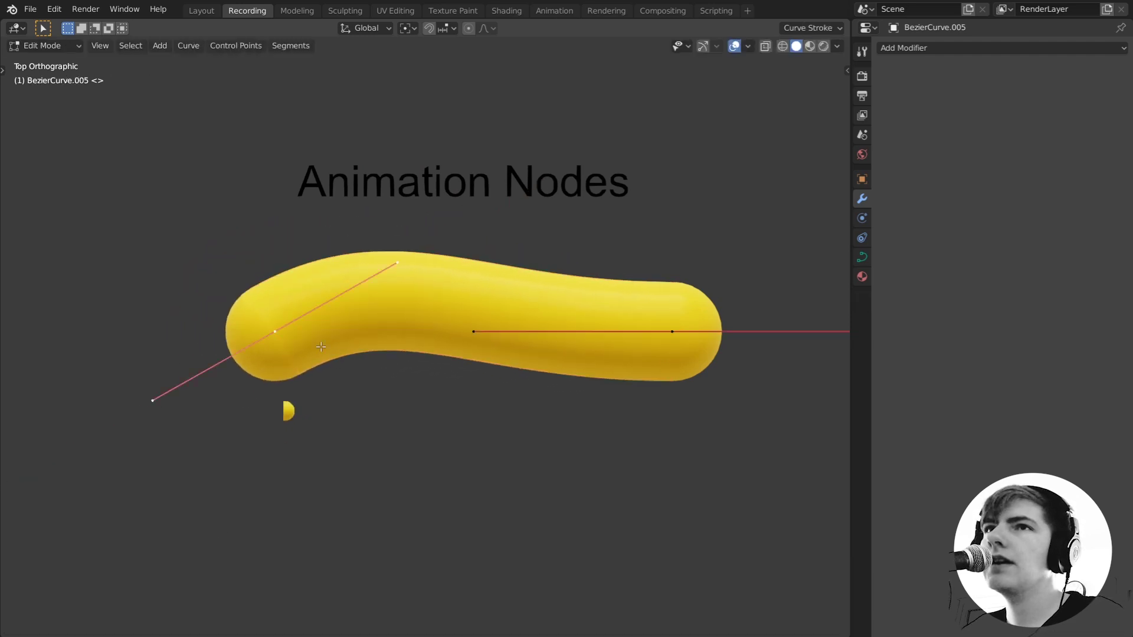
{"action": "key", "text": "r"}
{"action": "left_click", "coordinate": [407, 282]}
- Try fattening the left control point's radius by a factor of 1.966, and undo it
{"action": "key", "text": "alt+s"}
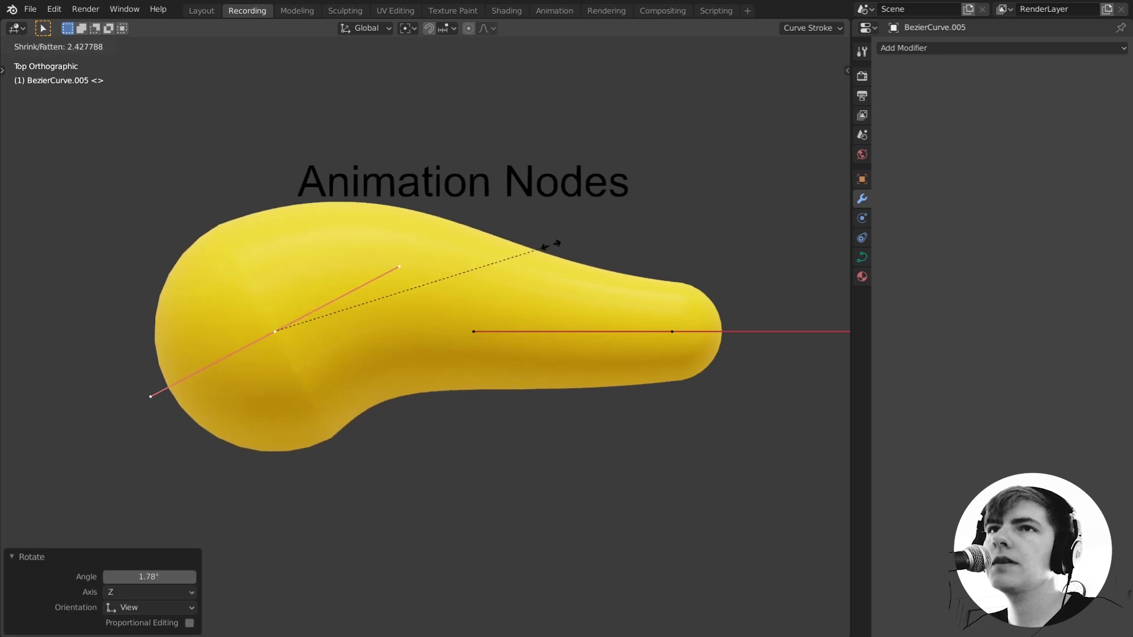
{"action": "left_click", "coordinate": [499, 270]}
{"action": "scroll", "coordinate": [354, 319], "scroll_direction": "down", "scroll_amount": 1}
{"action": "middle_click_drag", "start_coordinate": [307, 330], "coordinate": [333, 283]}
{"action": "key", "text": "KP_7"}
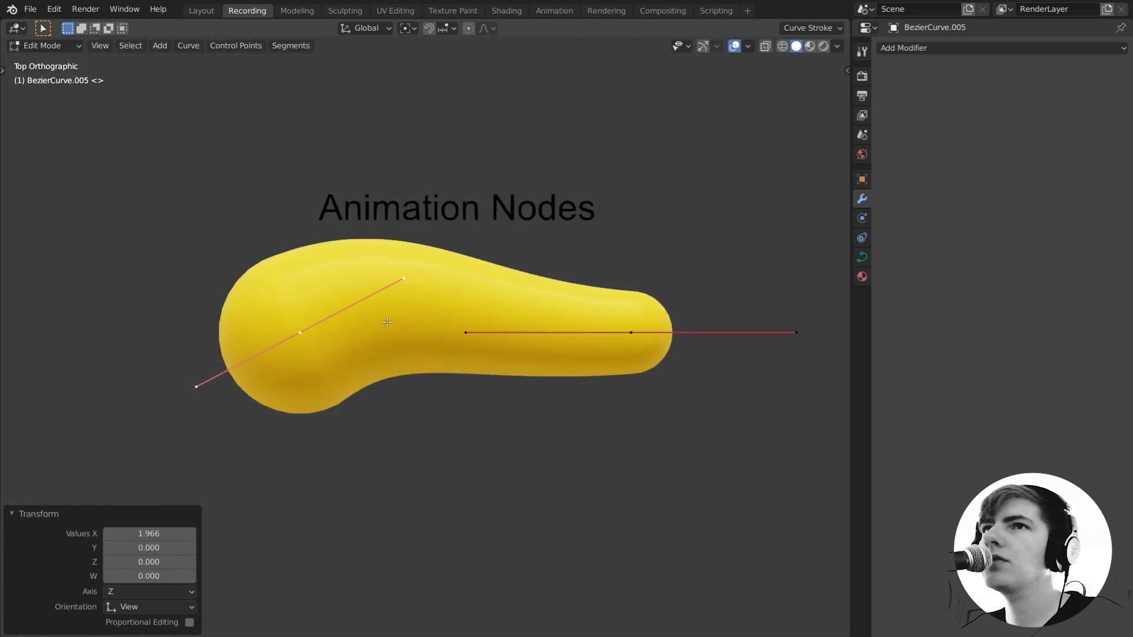
{"action": "key", "text": "ctrl+z"}
- Extend the curve from its right end with four extruded control points, the last offset 64 in X and 1 in Y
{"action": "left_click", "coordinate": [622, 333]}
{"action": "scroll", "coordinate": [619, 338], "scroll_direction": "down", "scroll_amount": 2}
{"action": "middle_click_drag", "start_coordinate": [620, 343], "coordinate": [662, 268], "text": "shift"}
{"action": "key", "text": "e"}
{"action": "left_click", "coordinate": [642, 384], "text": "ctrl"}
{"action": "middle_click_drag", "start_coordinate": [639, 379], "coordinate": [399, 400], "text": "shift"}
{"action": "key", "text": "e"}
{"action": "left_click", "coordinate": [619, 345], "text": "ctrl"}
{"action": "key", "text": "e"}
{"action": "left_click", "coordinate": [651, 249], "text": "ctrl"}
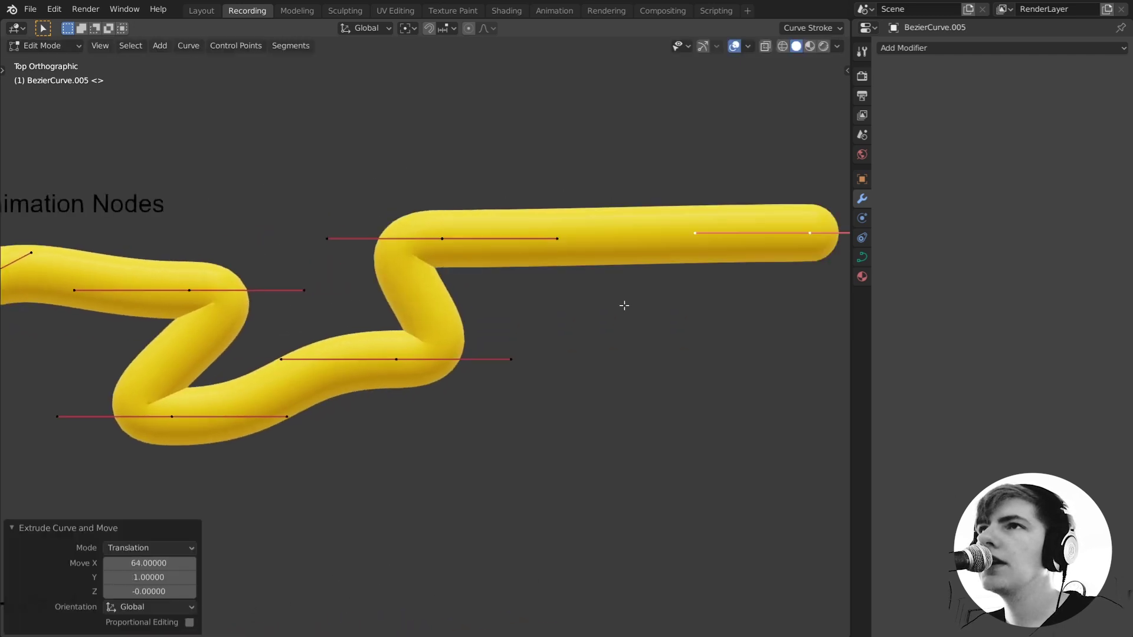
- Box-select several of the added control points, scale their radius by a factor of 2, and leave Edit Mode
{"action": "key", "text": "a"}
{"action": "key", "text": "a"}
{"action": "key", "text": "b"}
{"action": "left_click_drag", "start_coordinate": [322, 208], "coordinate": [870, 290]}
{"action": "scroll", "coordinate": [674, 323], "scroll_direction": "down", "scroll_amount": 3}
{"action": "key", "text": "b"}
{"action": "left_click_drag", "start_coordinate": [329, 336], "coordinate": [518, 380]}
{"action": "scroll", "coordinate": [519, 379], "scroll_direction": "up", "scroll_amount": 3}
{"action": "key", "text": "alt+s"}
{"action": "key", "text": "2"}
{"action": "key", "text": "Return"}
{"action": "key", "text": "Tab"}
- Inspect the extended tube and undo the radius change and the added control points
{"action": "middle_click_drag", "start_coordinate": [147, 346], "coordinate": [628, 407], "text": "shift"}
{"action": "scroll", "coordinate": [531, 364], "scroll_direction": "up", "scroll_amount": 3}
{"action": "scroll", "coordinate": [518, 370], "scroll_direction": "down", "scroll_amount": 1}
{"action": "scroll", "coordinate": [518, 366], "scroll_direction": "down", "scroll_amount": 2}
{"action": "middle_click_drag", "start_coordinate": [424, 344], "coordinate": [320, 346], "text": "shift"}
{"action": "middle_click_drag", "start_coordinate": [667, 345], "coordinate": [455, 352], "text": "shift"}
{"action": "key", "text": "a"}
{"action": "left_click", "coordinate": [568, 363]}
{"action": "key", "text": "Tab"}
{"action": "key", "text": "ctrl+z"}
{"action": "key", "text": "ctrl+z"}
{"action": "key", "text": "ctrl+z"}
{"action": "key", "text": "ctrl+z"}
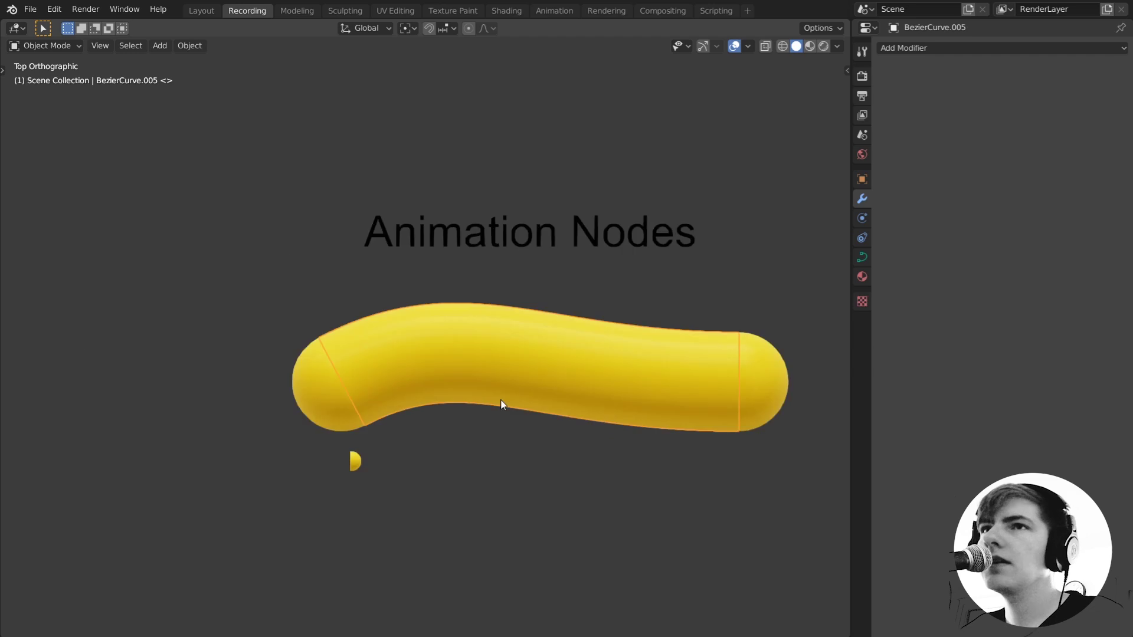
- Try duplicating the Animation Nodes tube below the original and rotating the copy's control points
{"action": "middle_click_drag", "start_coordinate": [568, 393], "coordinate": [545, 294], "text": "shift"}
{"action": "key", "text": "shift+d"}
{"action": "left_click", "coordinate": [550, 462], "text": "ctrl"}
{"action": "key", "text": "a"}
{"action": "key", "text": "a"}
{"action": "key", "text": "Tab"}
{"action": "key", "text": "r"}
{"action": "left_click", "coordinate": [801, 523]}
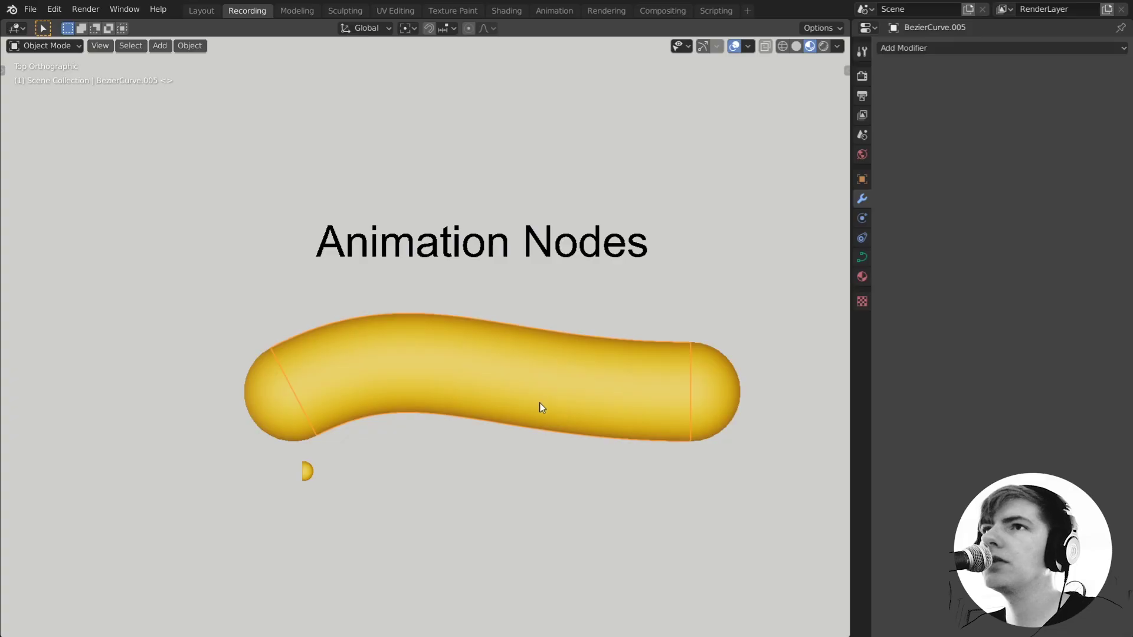
- Duplicate the Animation Nodes tube, offsetting the copy about -1 in X and -19 in Y
{"action": "middle_click_drag", "start_coordinate": [538, 404], "coordinate": [544, 299], "text": "shift"}
{"action": "key", "text": "shift+d"}
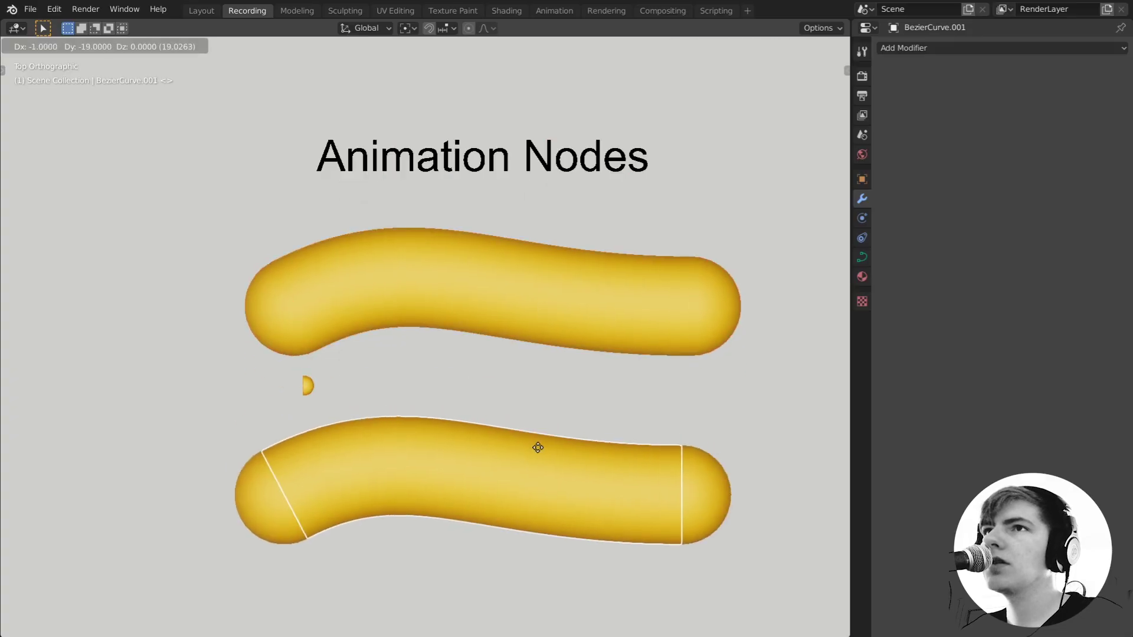
{"action": "left_click", "coordinate": [537, 448]}
- Give the duplicate tube its own copy of the material with a blue base color
{"action": "left_click", "coordinate": [861, 277]}
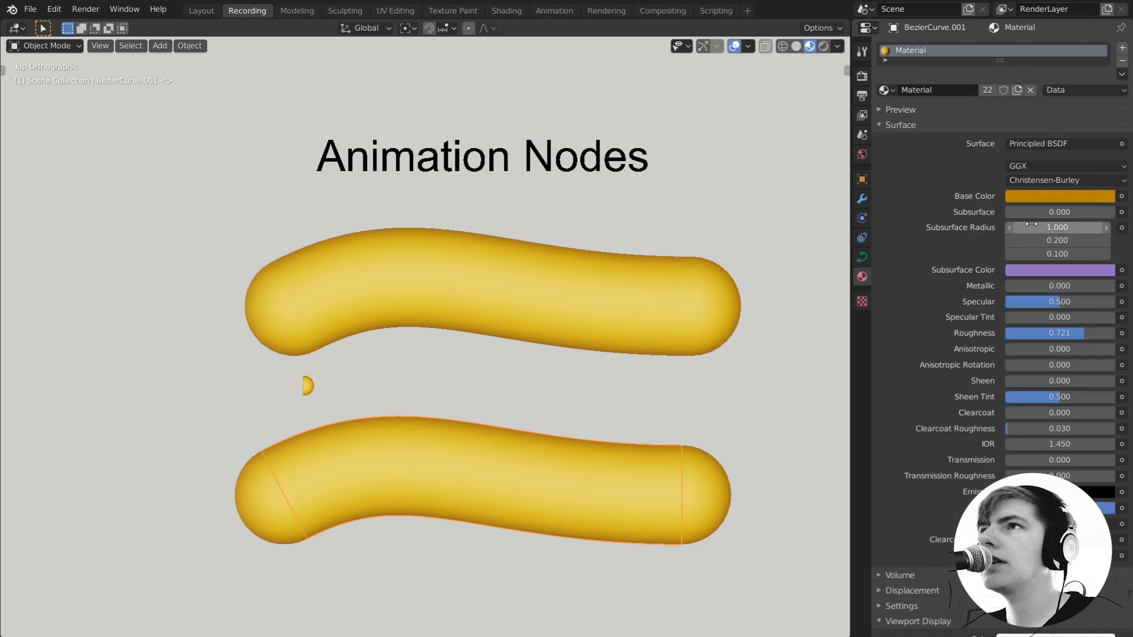
{"action": "left_click", "coordinate": [1017, 89]}
{"action": "left_click", "coordinate": [1026, 197]}
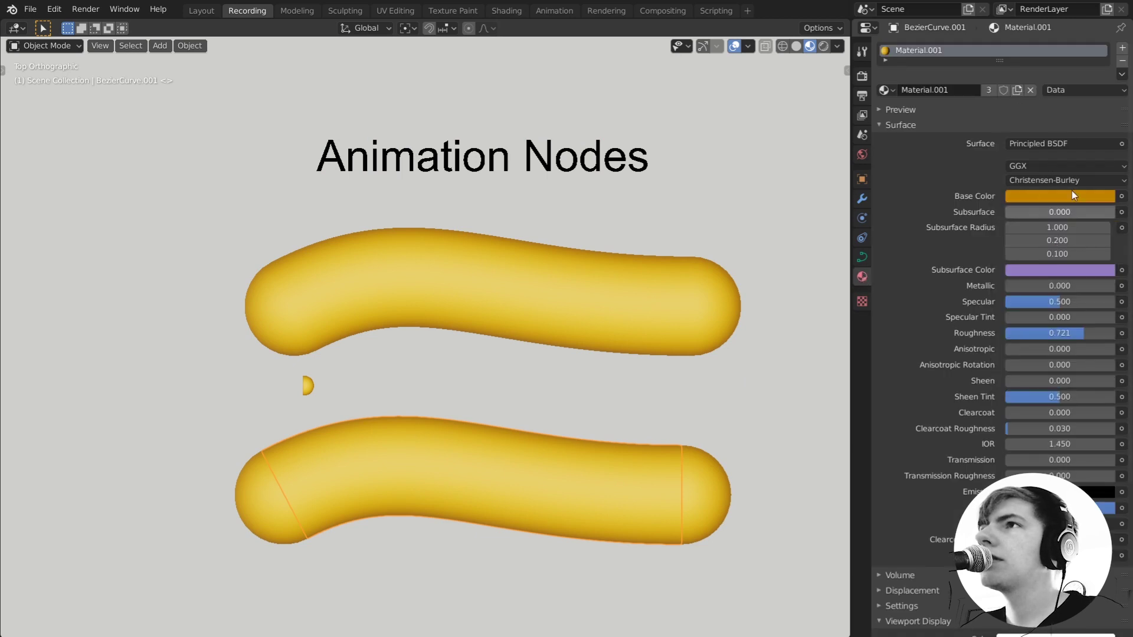
{"action": "left_click", "coordinate": [1060, 197]}
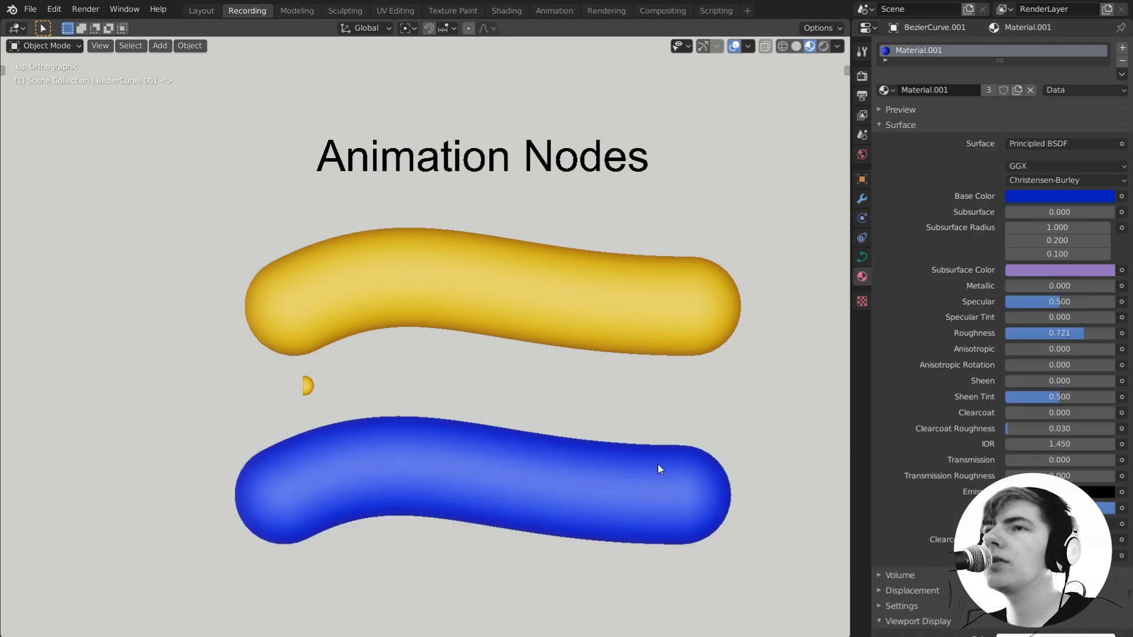
{"action": "left_click", "coordinate": [641, 492]}
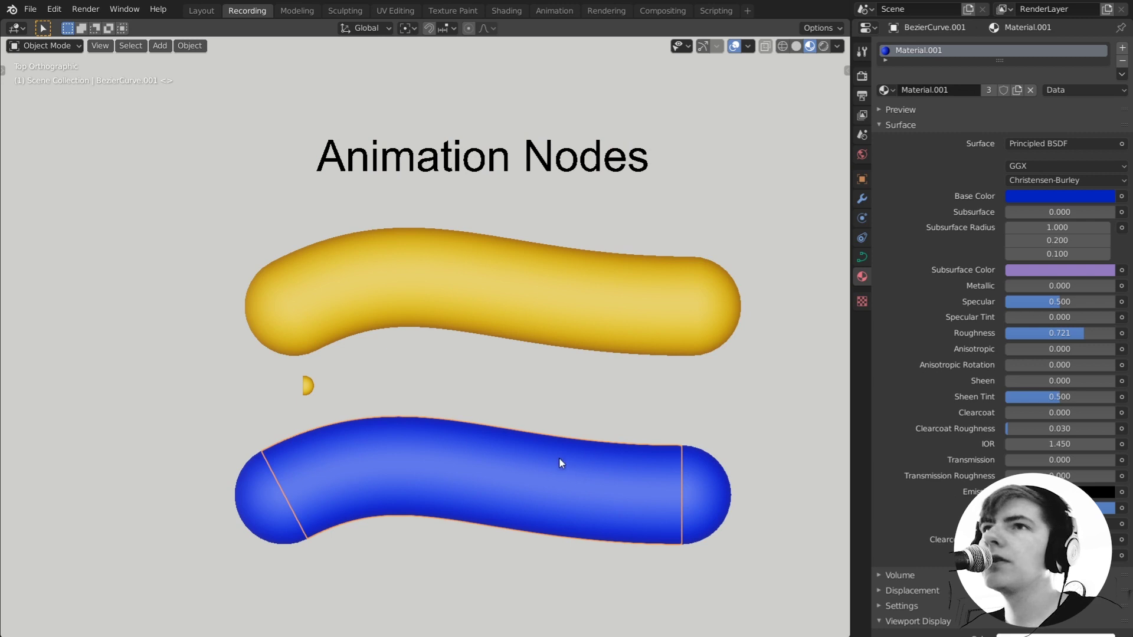
{"action": "left_click", "coordinate": [685, 518]}
- Compare the two tubes up close and delete the blue duplicate
{"action": "scroll", "coordinate": [561, 404], "scroll_direction": "up", "scroll_amount": 8}
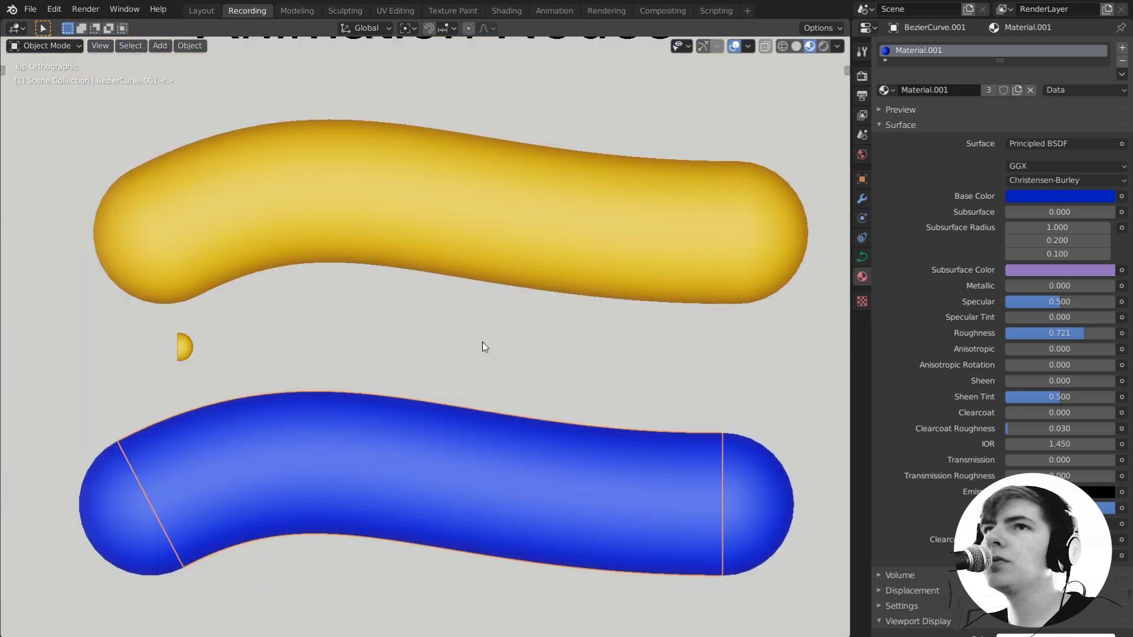
{"action": "scroll", "coordinate": [484, 347], "scroll_direction": "down", "scroll_amount": 1}
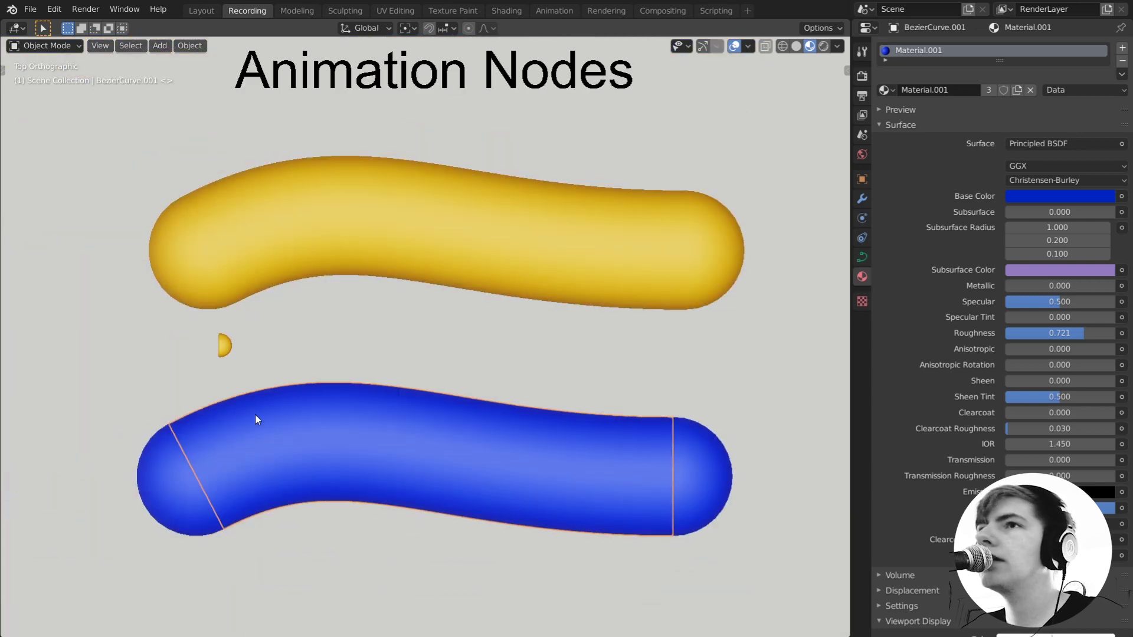
{"action": "key", "text": "x"}
{"action": "left_click", "coordinate": [367, 401]}
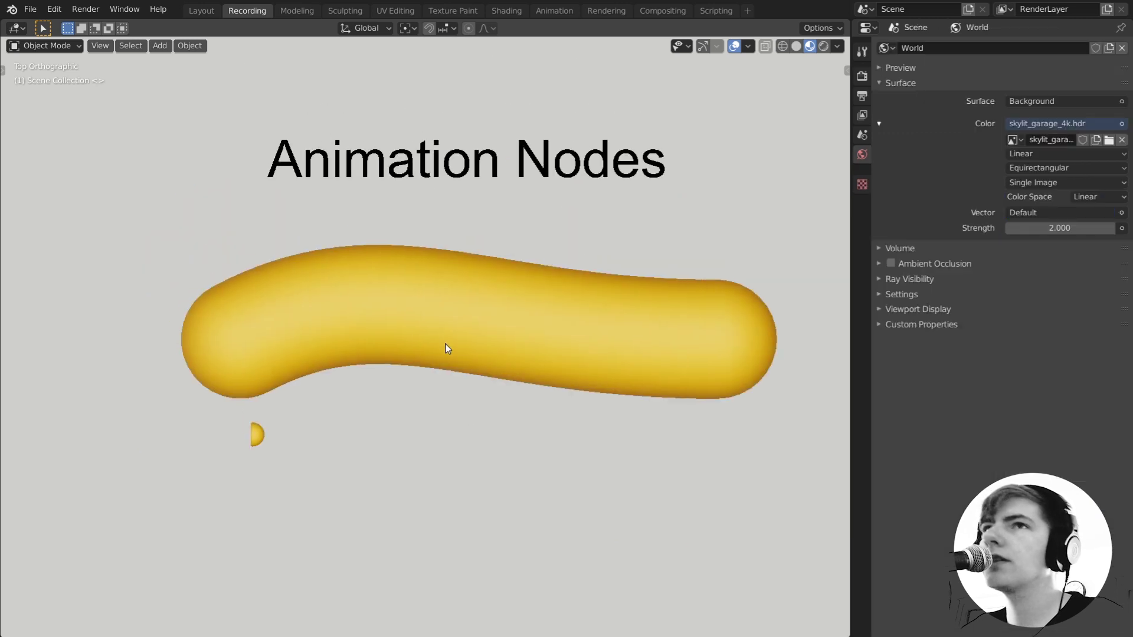
- Set the remaining yellow tube's material roughness to 0.277 and inspect it from a perspective view
{"action": "left_click", "coordinate": [445, 348]}
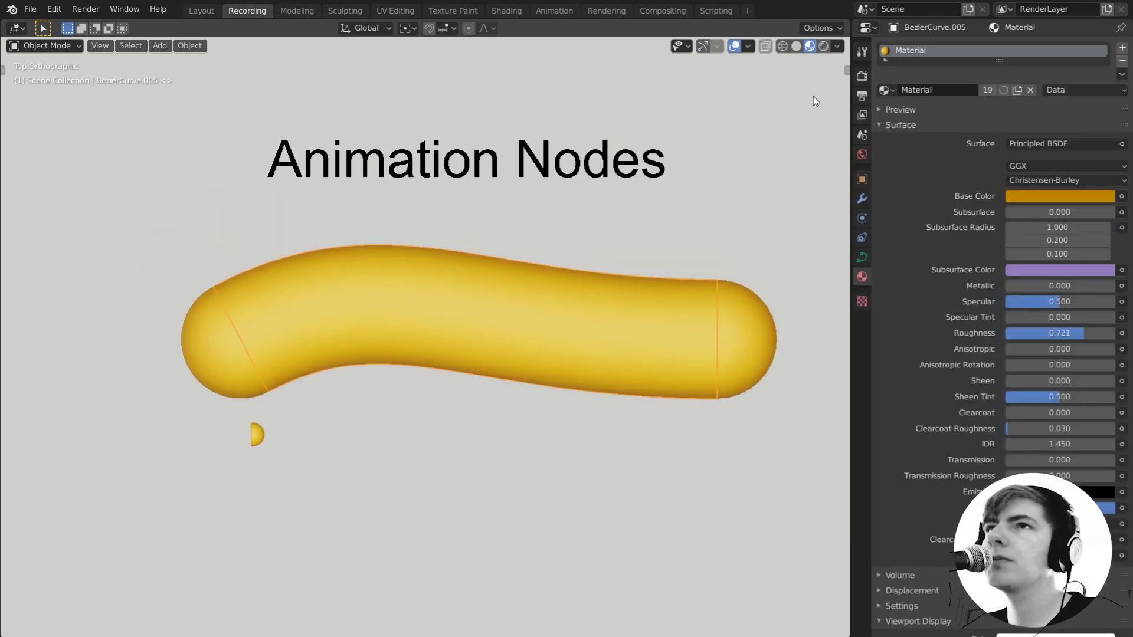
{"action": "left_click", "coordinate": [796, 46]}
{"action": "left_click", "coordinate": [334, 391]}
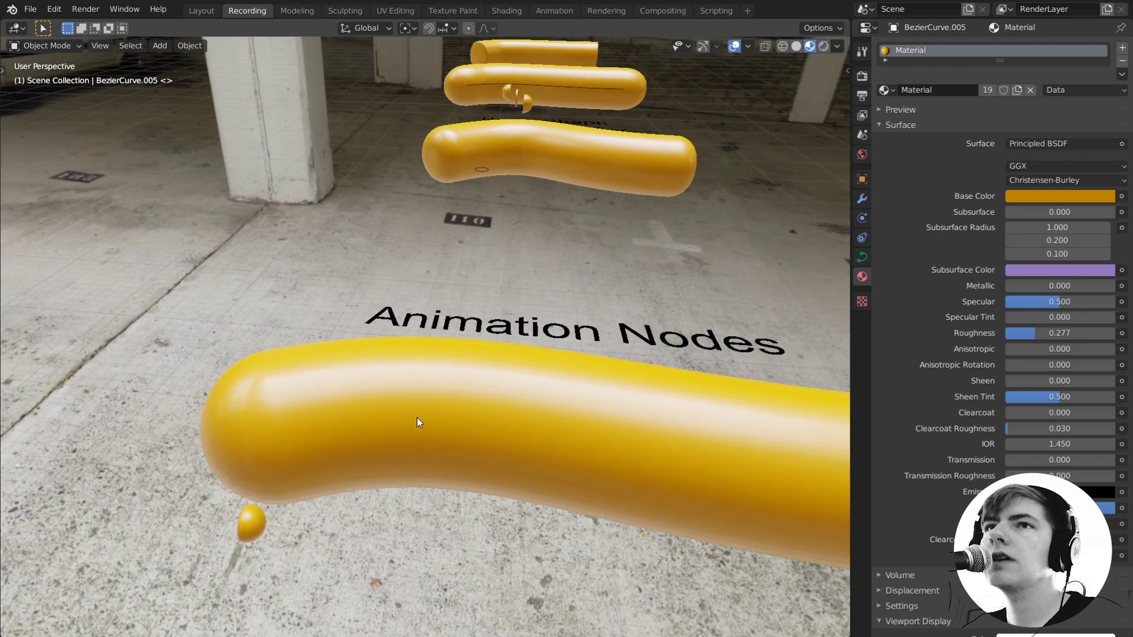
{"action": "middle_click_drag", "start_coordinate": [417, 422], "coordinate": [502, 381]}
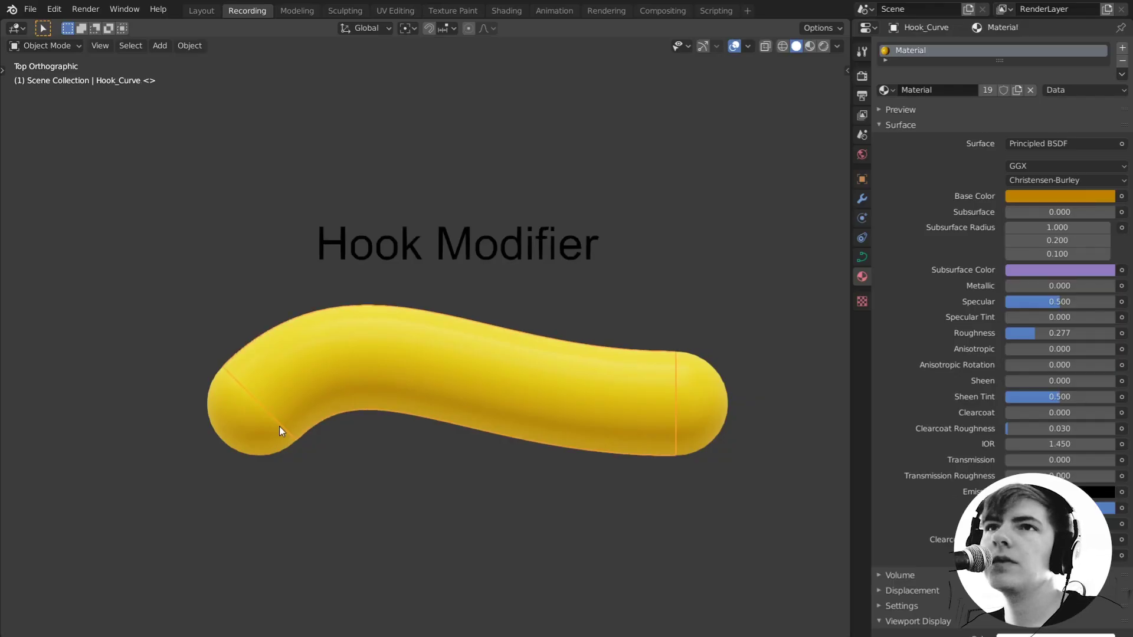
- Check the Hook Modifier curve in Edit Mode, and try moving and rotating its right end cap
{"action": "key", "text": "Tab"}
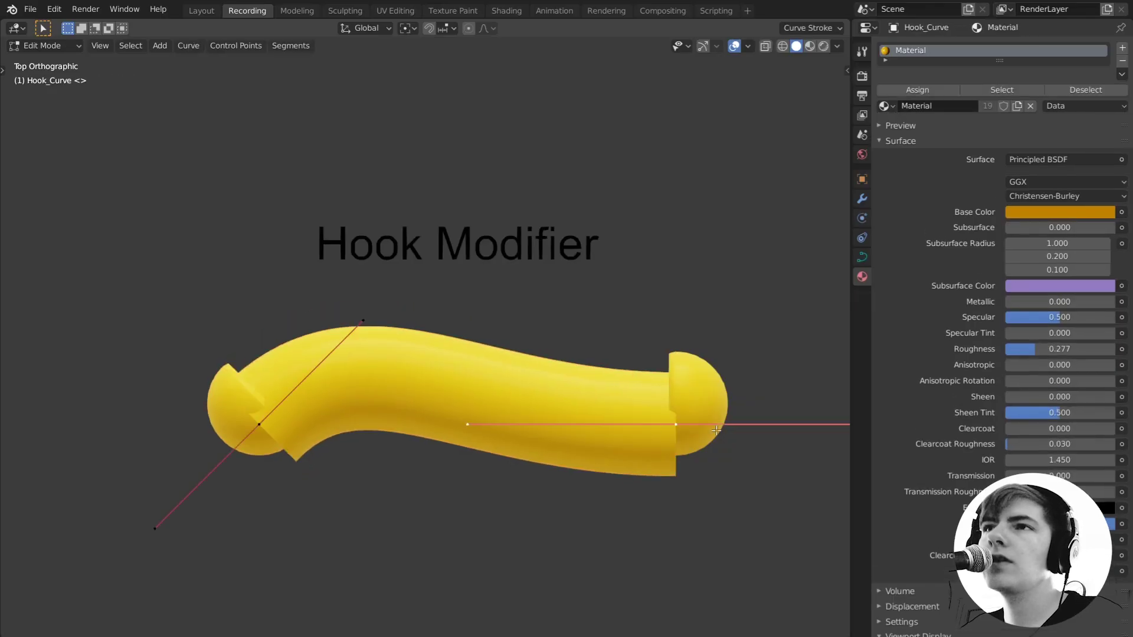
{"action": "key", "text": "Tab"}
{"action": "left_click", "coordinate": [700, 401]}
{"action": "key", "text": "g"}
{"action": "right_click", "coordinate": [642, 387]}
{"action": "key", "text": "r"}
{"action": "right_click", "coordinate": [724, 379]}
{"action": "key", "text": "g"}
{"action": "right_click", "coordinate": [741, 356]}
{"action": "scroll", "coordinate": [649, 360], "scroll_direction": "down", "scroll_amount": 2}
- Subdivide the Hook Modifier curve between its two end control points
{"action": "left_click", "coordinate": [489, 364]}
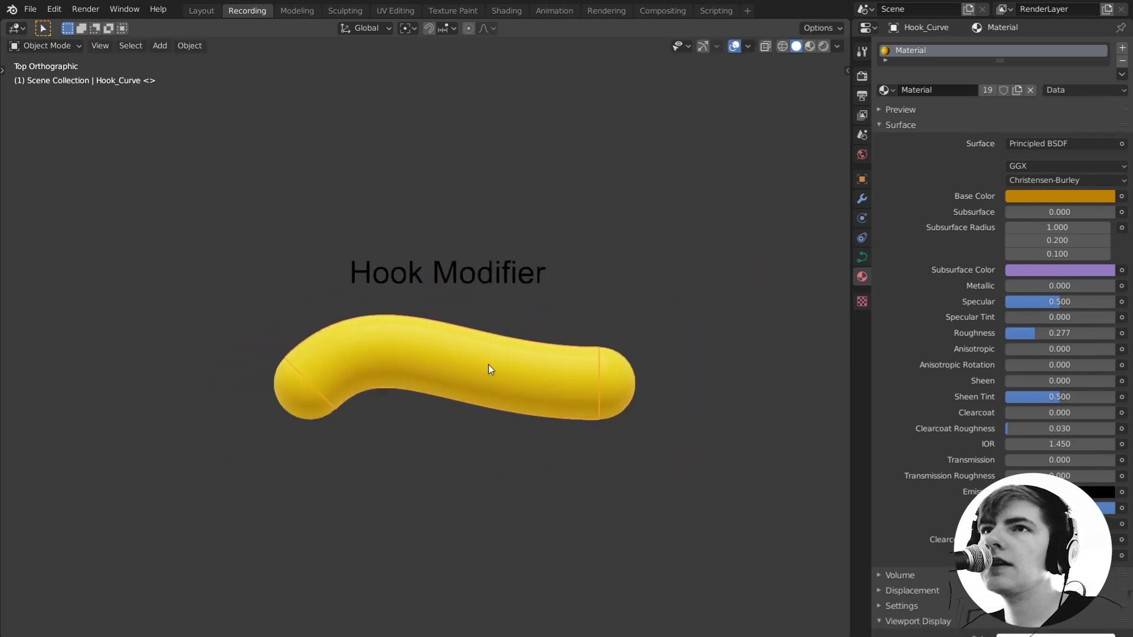
{"action": "key", "text": "Tab"}
{"action": "left_click", "coordinate": [314, 400]}
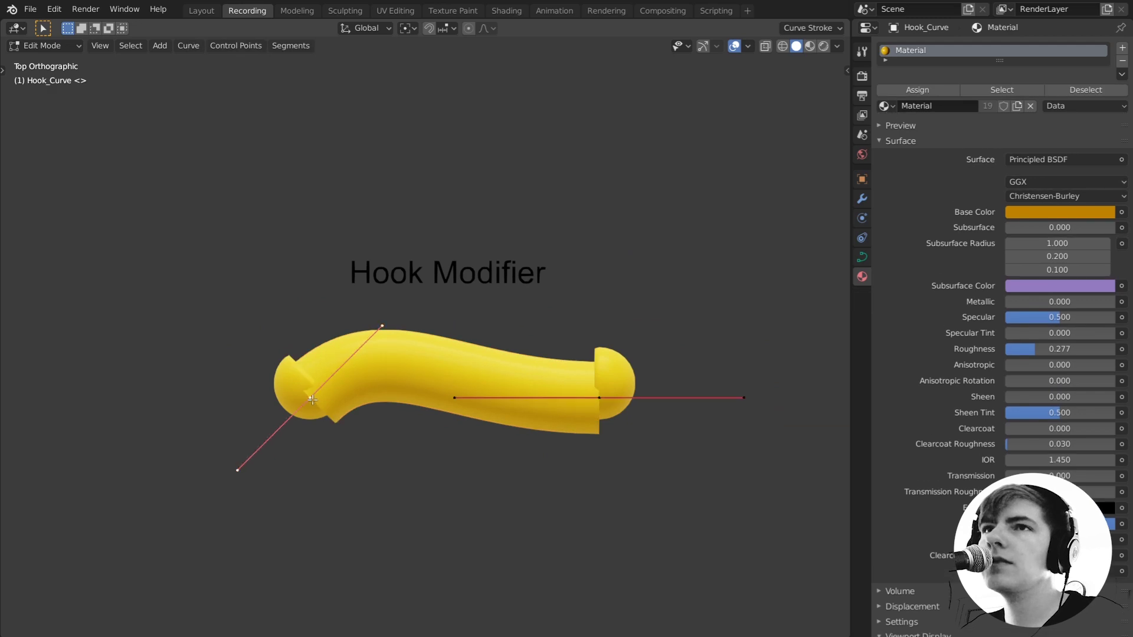
{"action": "left_click", "coordinate": [606, 402], "text": "shift"}
{"action": "right_click", "coordinate": [526, 398]}
{"action": "left_click", "coordinate": [467, 373]}
- Raise the new middle control point well above the Hook Modifier label and leave Edit Mode
{"action": "key", "text": "g"}
{"action": "left_click", "coordinate": [452, 171]}
{"action": "key", "text": "Tab"}
- Move the hooked right end cap about 3.6 in X and 6.1 in Y, rotate it, and reposition it
{"action": "left_click", "coordinate": [627, 395]}
{"action": "key", "text": "g"}
{"action": "left_click", "coordinate": [651, 350]}
{"action": "key", "text": "r"}
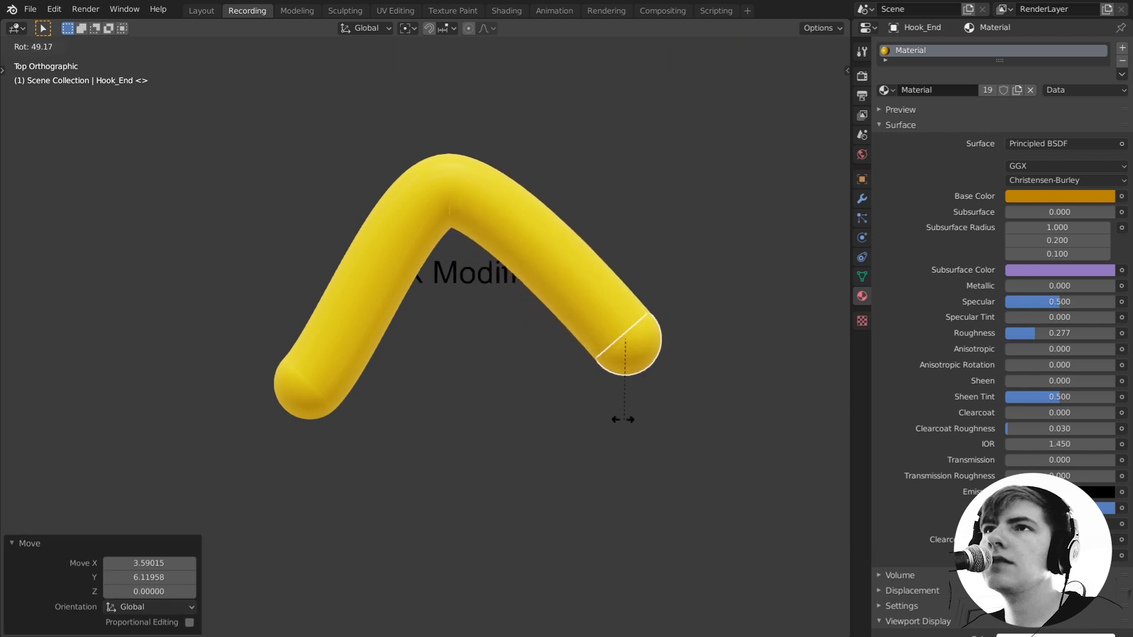
{"action": "left_click", "coordinate": [596, 414]}
{"action": "key", "text": "g"}
{"action": "left_click", "coordinate": [624, 351]}
- Try moving the whole hooked curve object downward
{"action": "left_click", "coordinate": [427, 252]}
{"action": "key", "text": "g"}
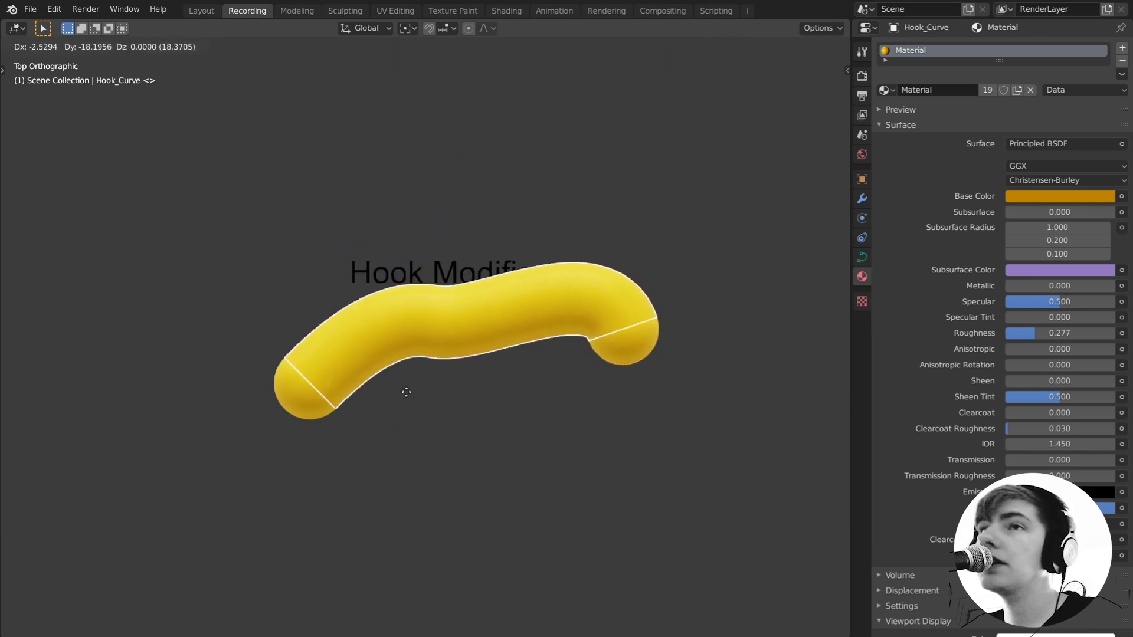
{"action": "right_click", "coordinate": [426, 242]}
- Try moving the curve's control point near the right end in Edit Mode, and return to Object Mode
{"action": "key", "text": "Tab"}
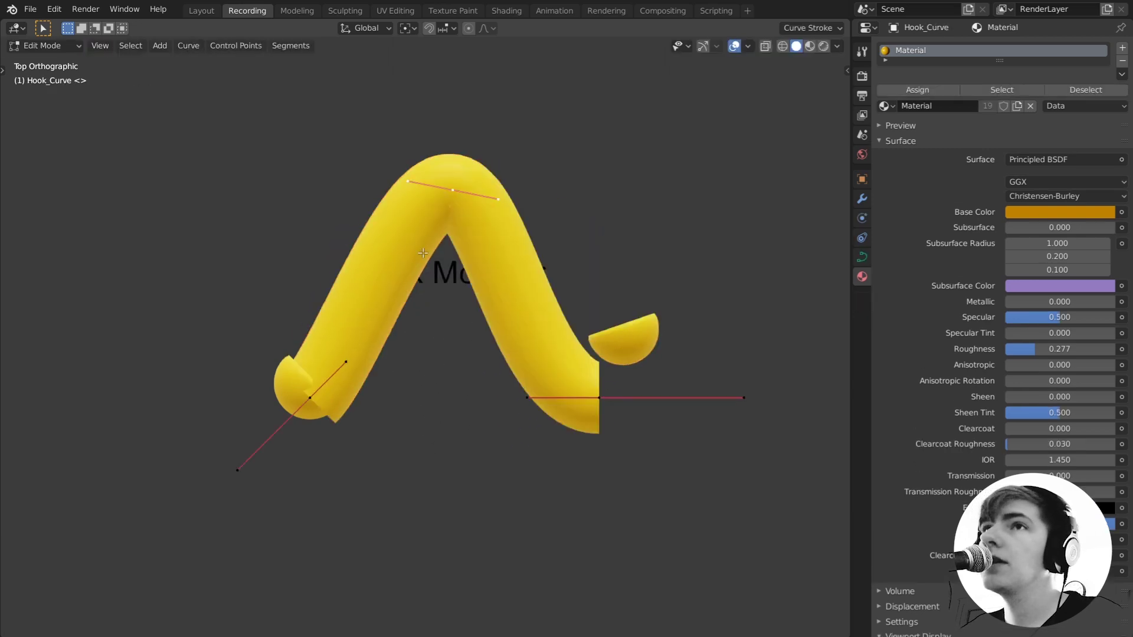
{"action": "right_click", "coordinate": [611, 396]}
{"action": "left_click", "coordinate": [575, 384]}
{"action": "key", "text": "g"}
{"action": "left_click", "coordinate": [641, 342]}
{"action": "key", "text": "Tab"}
- Try moving the right end cap again, followed by the bent curve object
{"action": "left_click", "coordinate": [636, 347]}
{"action": "key", "text": "g"}
{"action": "right_click", "coordinate": [634, 416]}
{"action": "left_click", "coordinate": [498, 192]}
{"action": "key", "text": "g"}
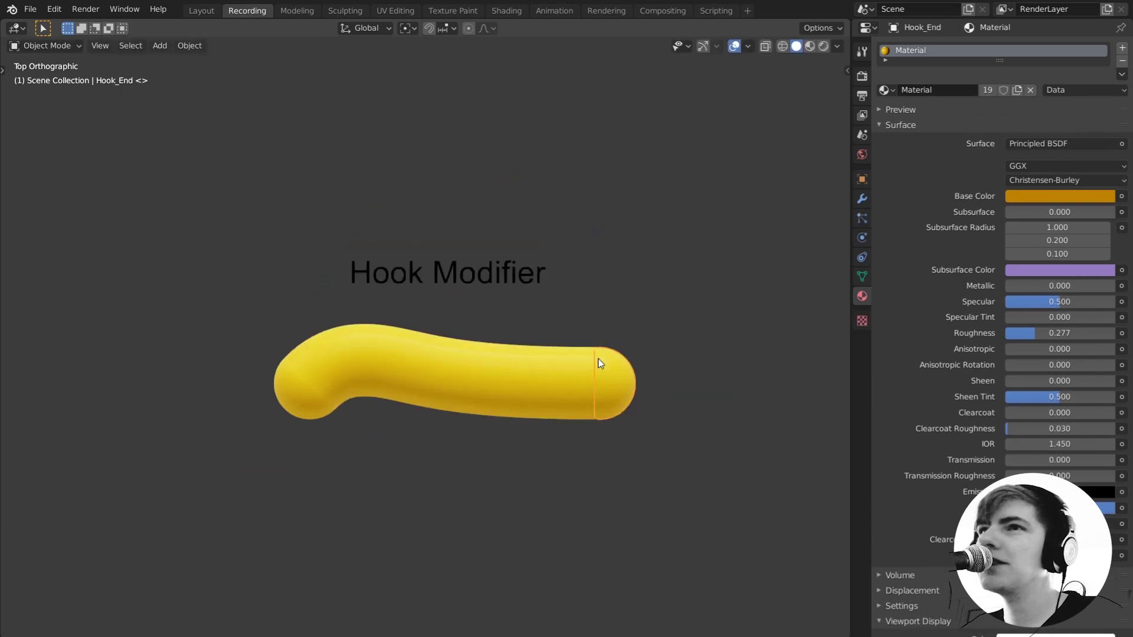
- Try scaling the right end cap and rotating it -42.3°, and undo the rotation
{"action": "key", "text": "s"}
{"action": "right_click", "coordinate": [670, 354]}
{"action": "key", "text": "r"}
{"action": "left_click", "coordinate": [641, 295]}
{"action": "key", "text": "s"}
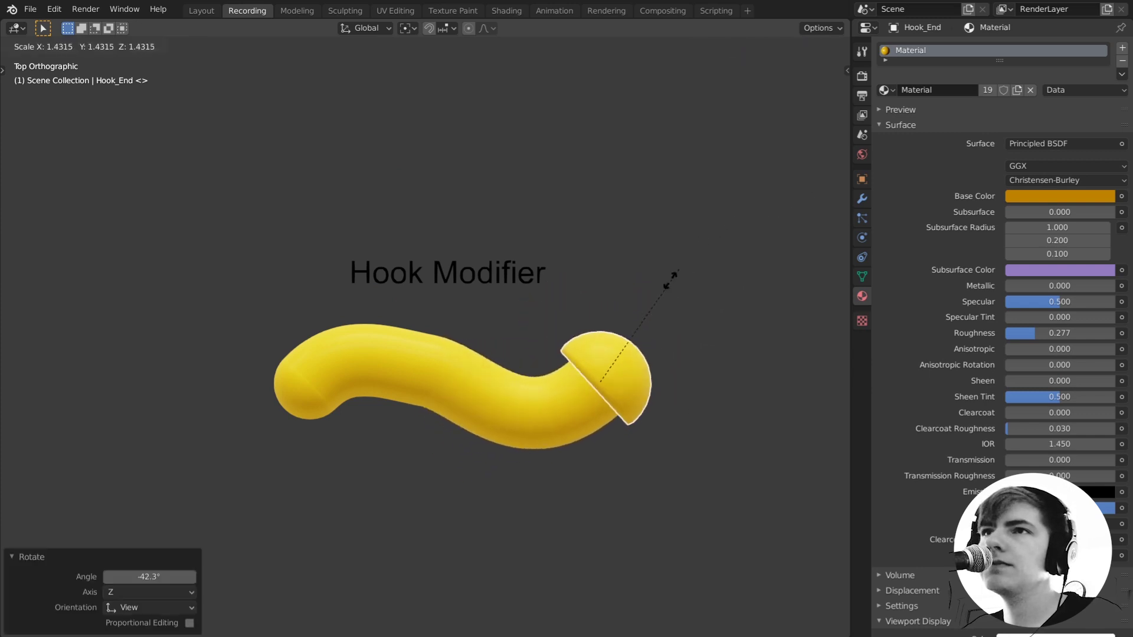
{"action": "key", "text": "Escape"}
{"action": "key", "text": "ctrl+z"}
- Fatten the radius of the hooked curve's right end control point by a factor of 2
{"action": "left_click", "coordinate": [587, 391]}
{"action": "key", "text": "Tab"}
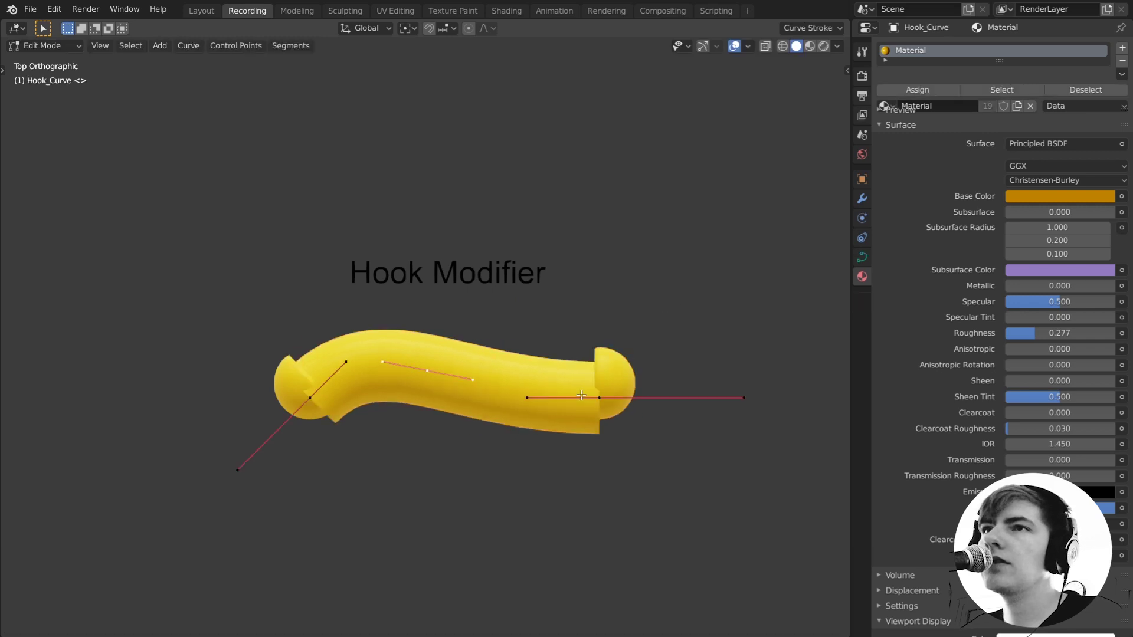
{"action": "left_click", "coordinate": [598, 397]}
{"action": "key", "text": "alt+s"}
{"action": "type", "text": "2"}
{"action": "key", "text": "Return"}
{"action": "key", "text": "Tab"}
- Scale the right end cap by a factor of 2 to match the widened tube, and deselect it
{"action": "left_click", "coordinate": [622, 378]}
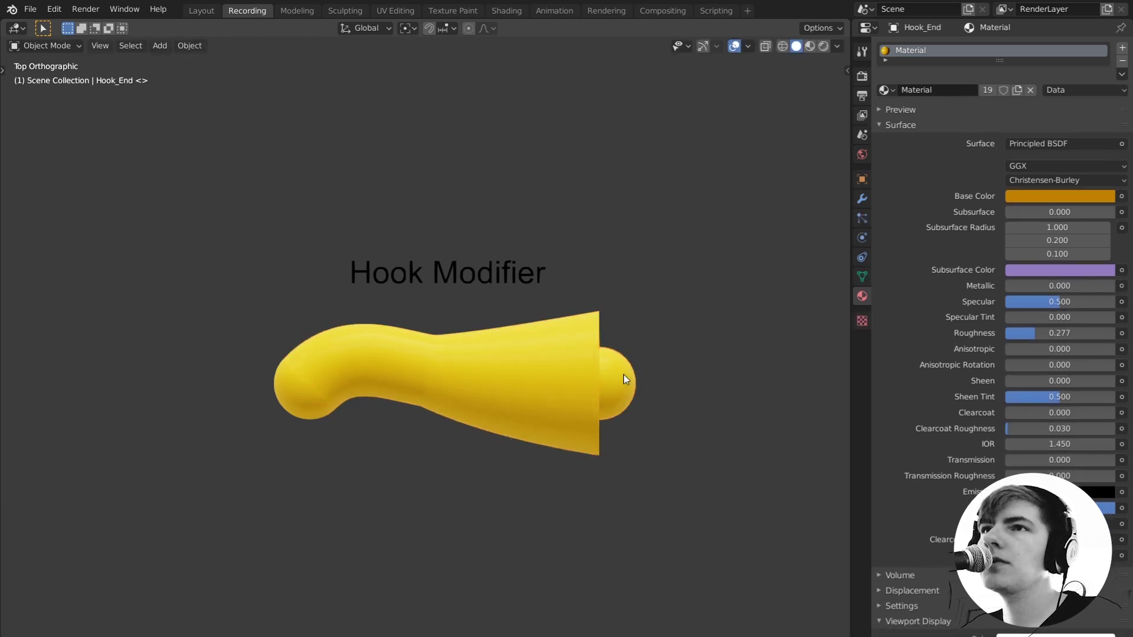
{"action": "type", "text": "s2"}
{"action": "key", "text": "Return"}
{"action": "key", "text": "alt+a"}
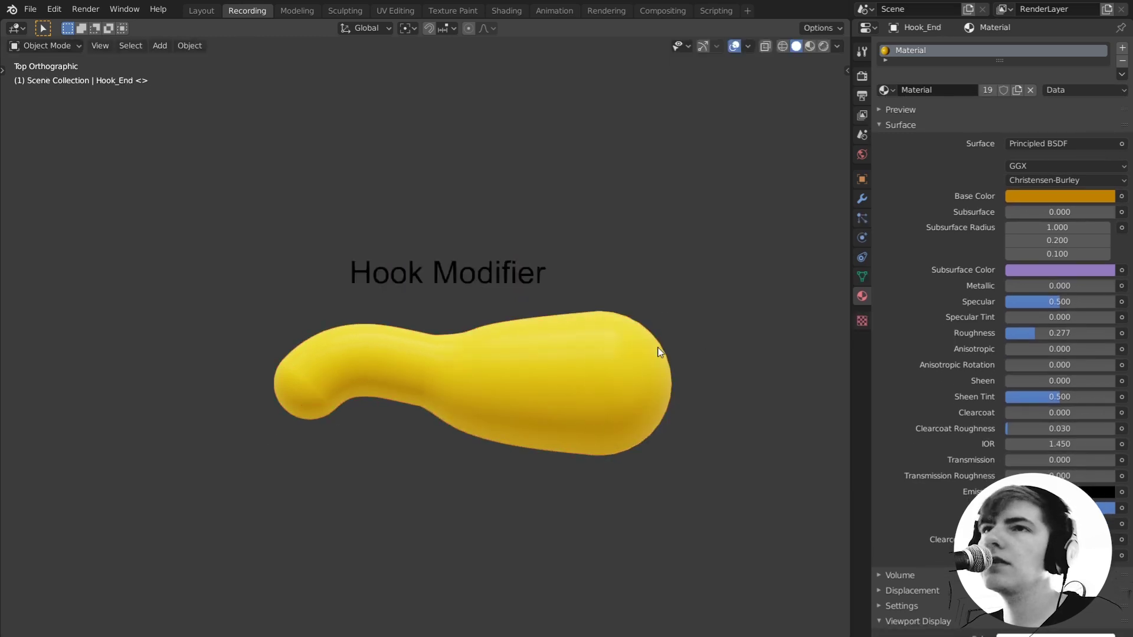
- Try shrinking the right end cap on its own, and briefly check the curve in Edit Mode
{"action": "left_click", "coordinate": [643, 365]}
{"action": "key", "text": "s"}
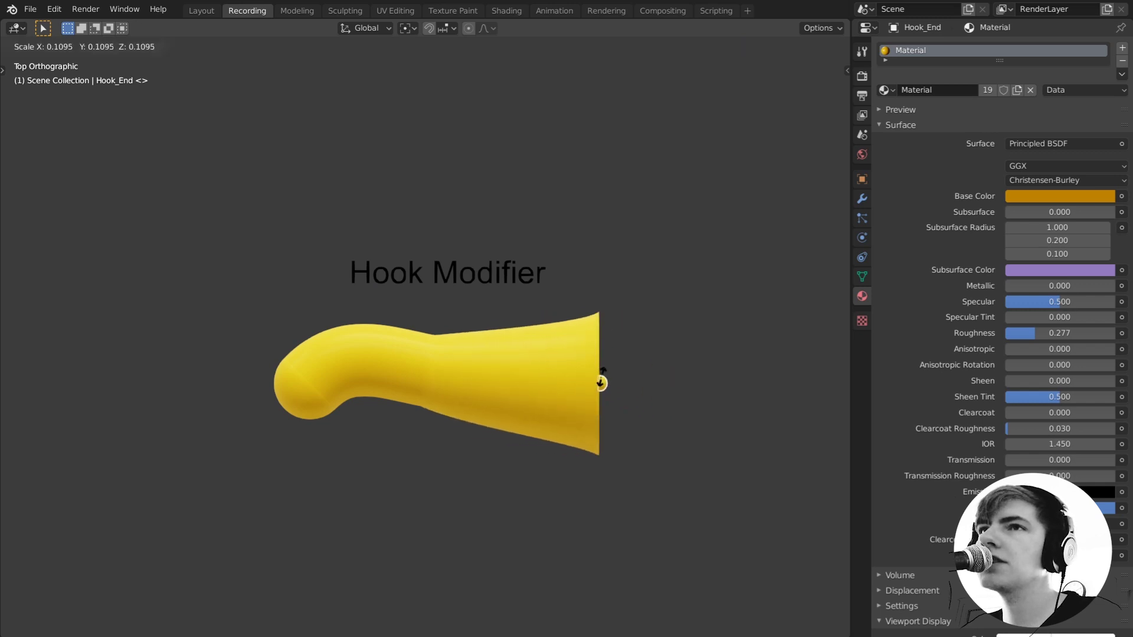
{"action": "right_click", "coordinate": [600, 382]}
{"action": "left_click", "coordinate": [570, 380]}
{"action": "key", "text": "Tab"}
{"action": "key", "text": "Tab"}
{"action": "left_click", "coordinate": [632, 372]}
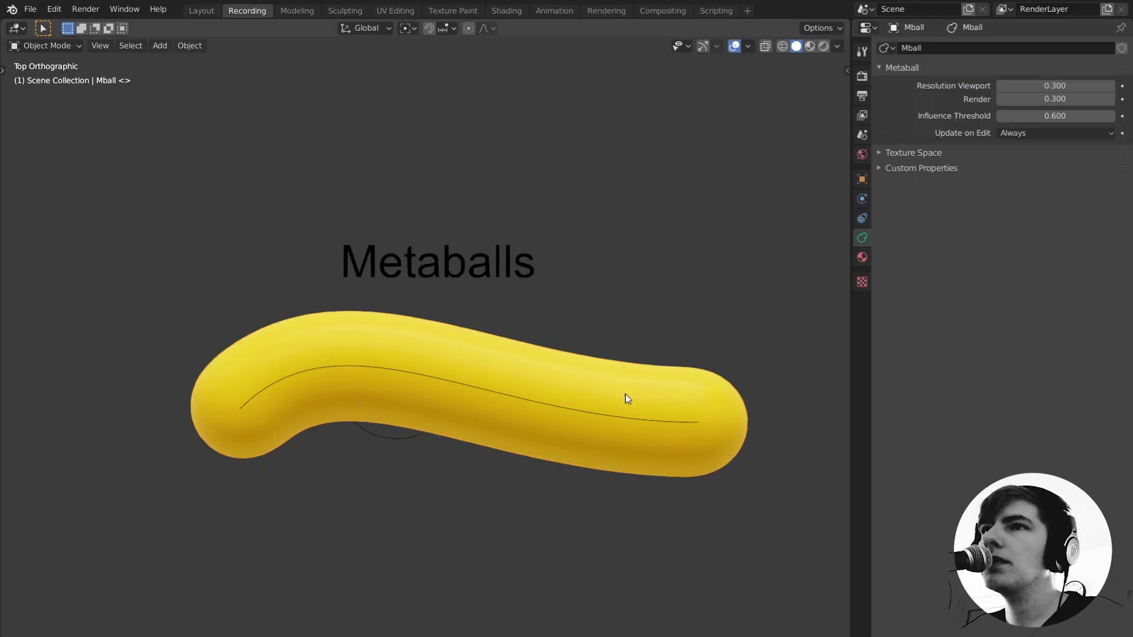
- Examine the metaball tube's wireframe mesh and its viewport and render resolution, and return to solid shading
{"action": "left_click", "coordinate": [782, 47]}
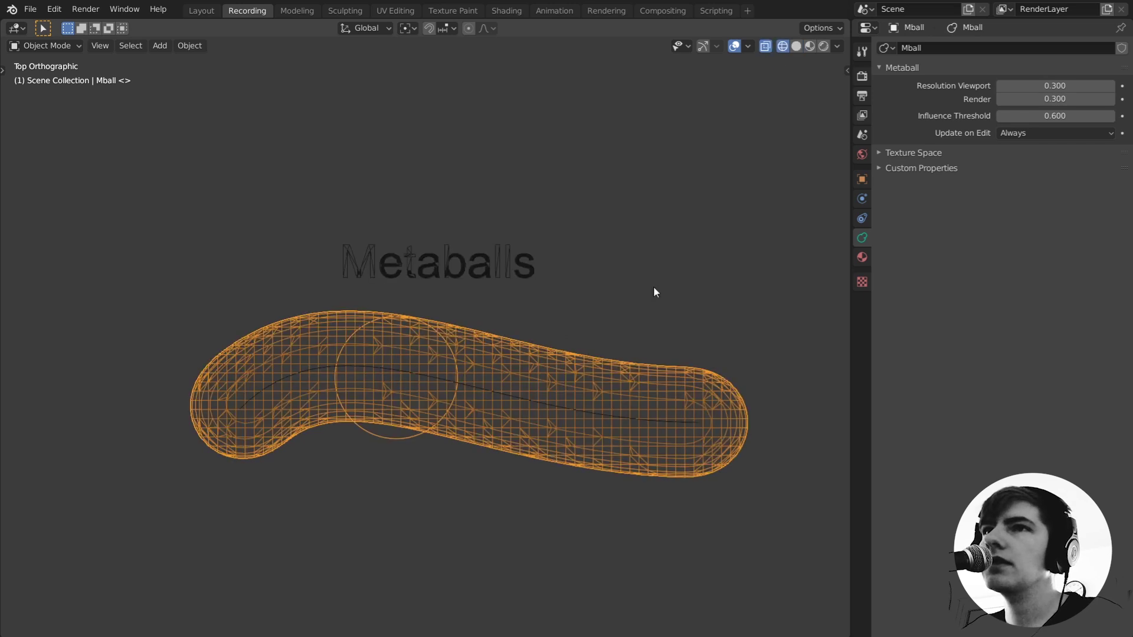
{"action": "left_click_drag", "start_coordinate": [1059, 99], "coordinate": [1064, 89]}
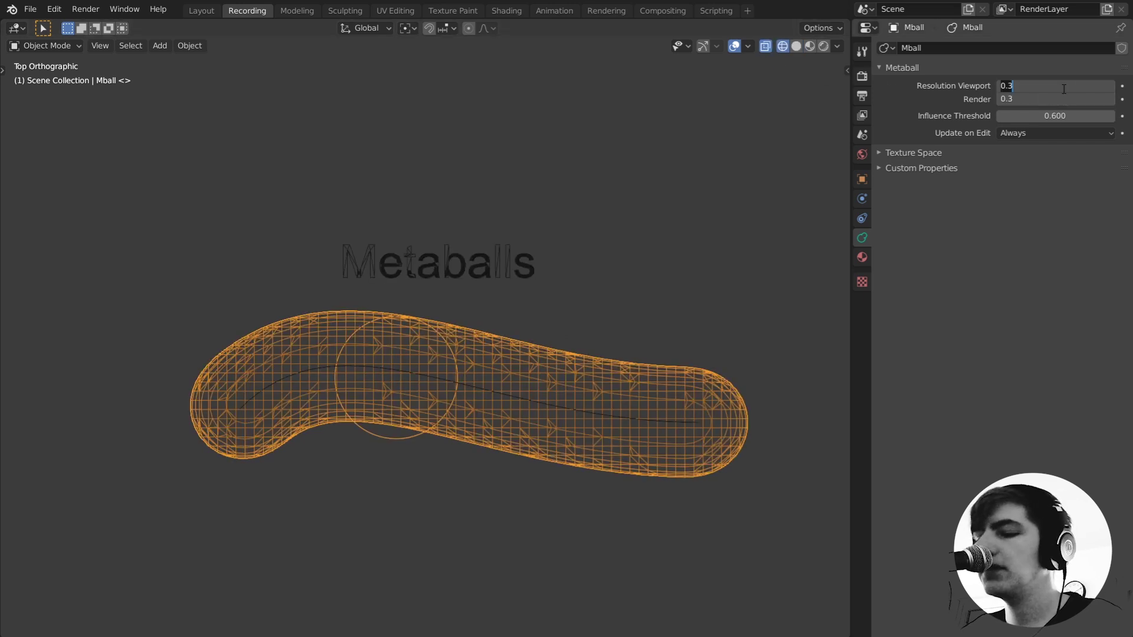
{"action": "key", "text": "Return"}
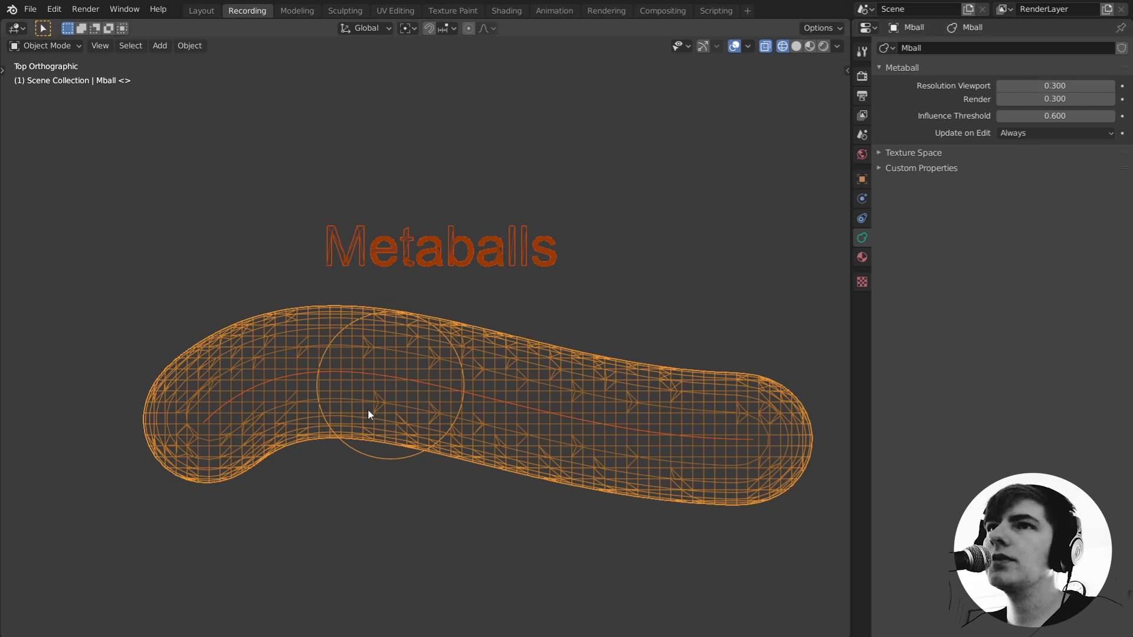
{"action": "key", "text": "alt+a"}
{"action": "left_click", "coordinate": [543, 373]}
{"action": "left_click", "coordinate": [796, 46]}
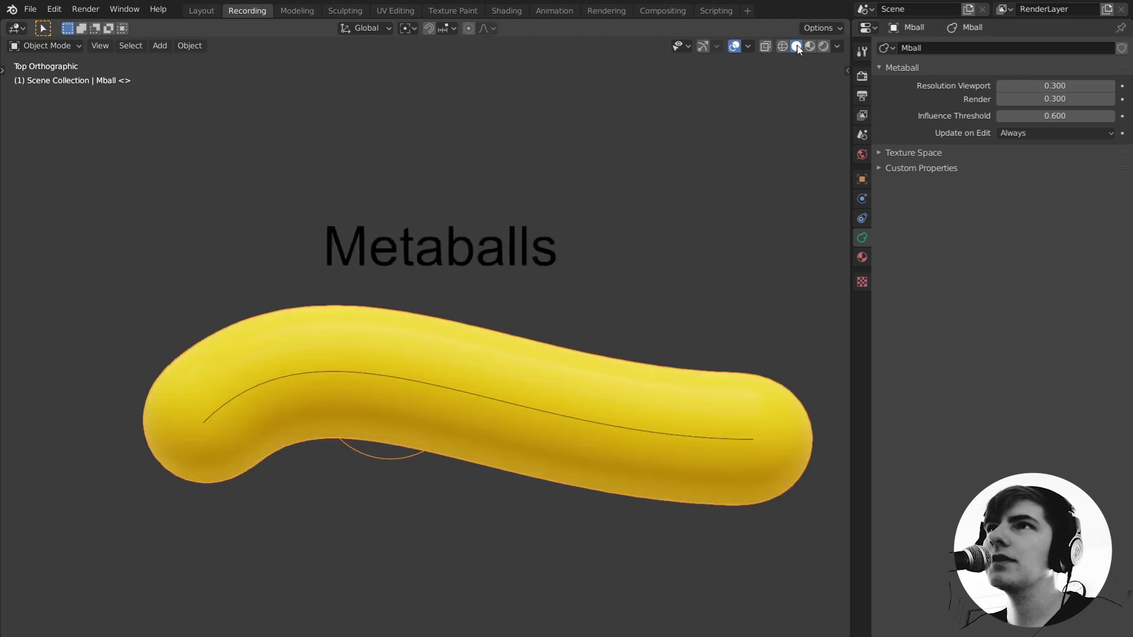
- Examine the metaball object's element and object settings and the guiding Metaballs curve in both modes
{"action": "scroll", "coordinate": [638, 428], "scroll_direction": "down", "scroll_amount": 1}
{"action": "left_click", "coordinate": [599, 419]}
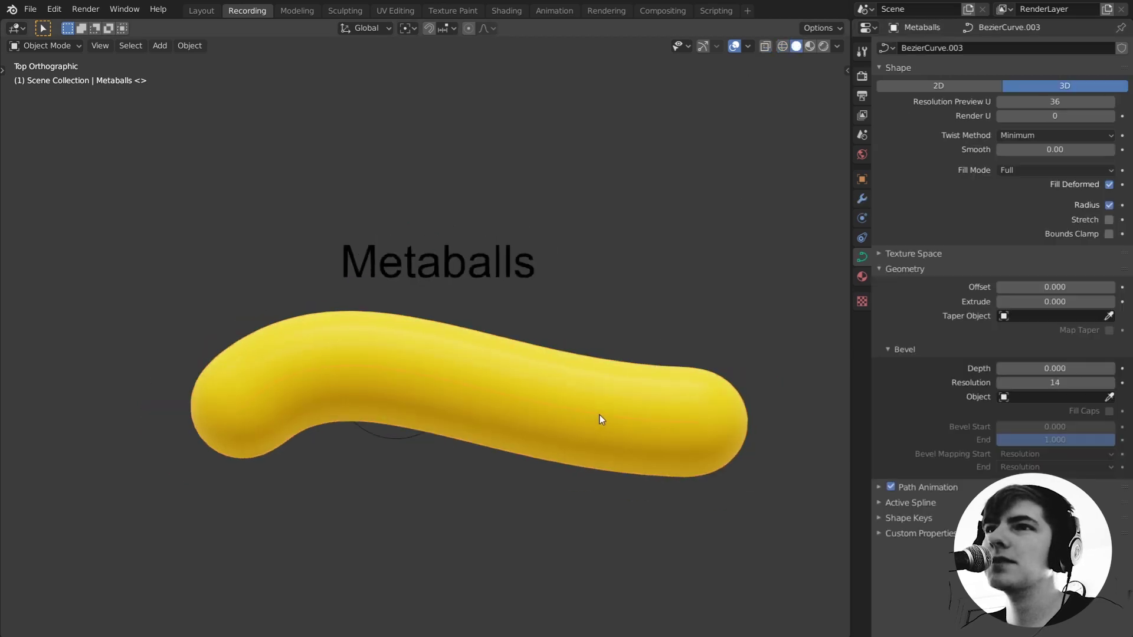
{"action": "left_click", "coordinate": [578, 440]}
{"action": "key", "text": "Tab"}
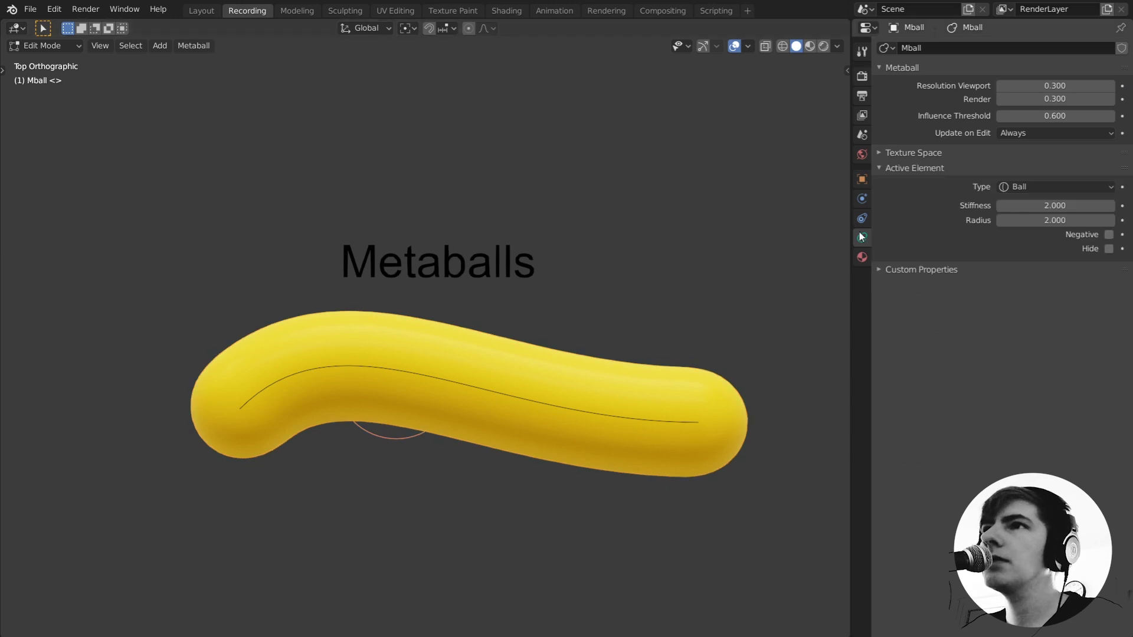
{"action": "left_click", "coordinate": [862, 179]}
{"action": "key", "text": "Tab"}
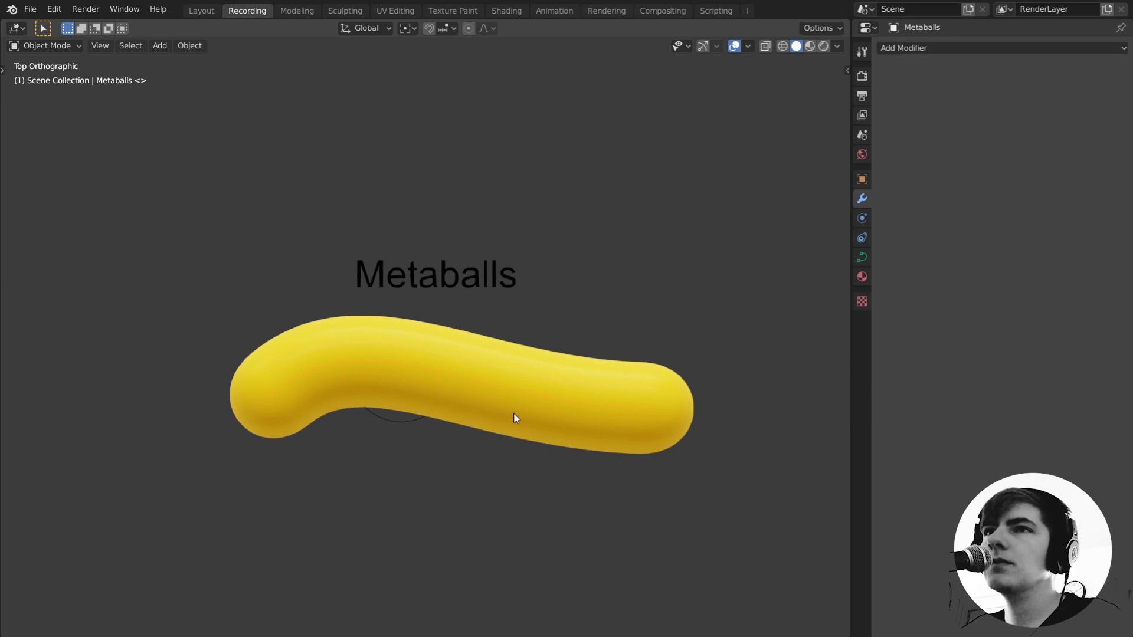
{"action": "key", "text": "Tab"}
{"action": "key", "text": "Tab"}
{"action": "left_click", "coordinate": [509, 354]}
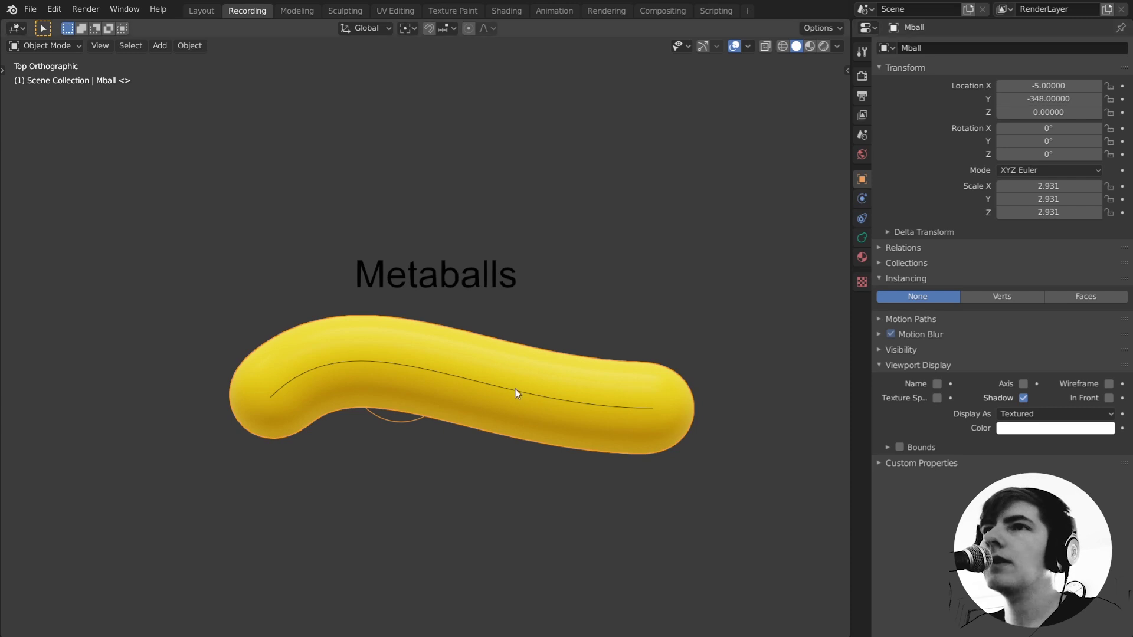
- Extend the Metaballs curve from its right end with two extruded control points curving down and back left
{"action": "left_click", "coordinate": [575, 404]}
{"action": "key", "text": "Tab"}
{"action": "middle_click_drag", "start_coordinate": [654, 417], "coordinate": [642, 255], "text": "shift"}
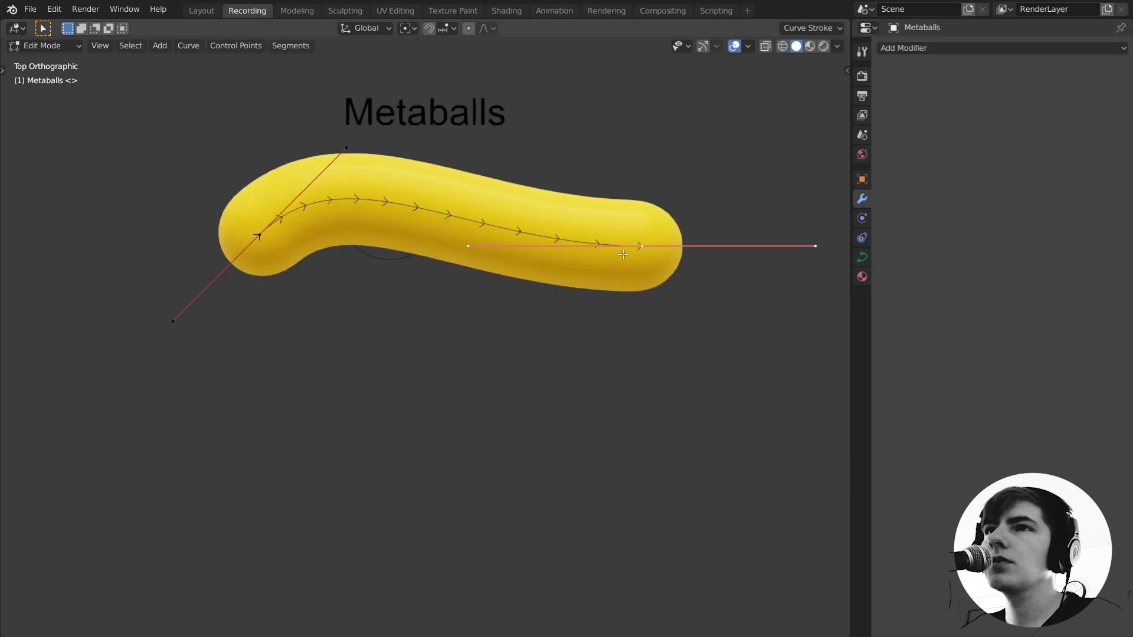
{"action": "key", "text": "e"}
{"action": "left_click", "coordinate": [562, 496]}
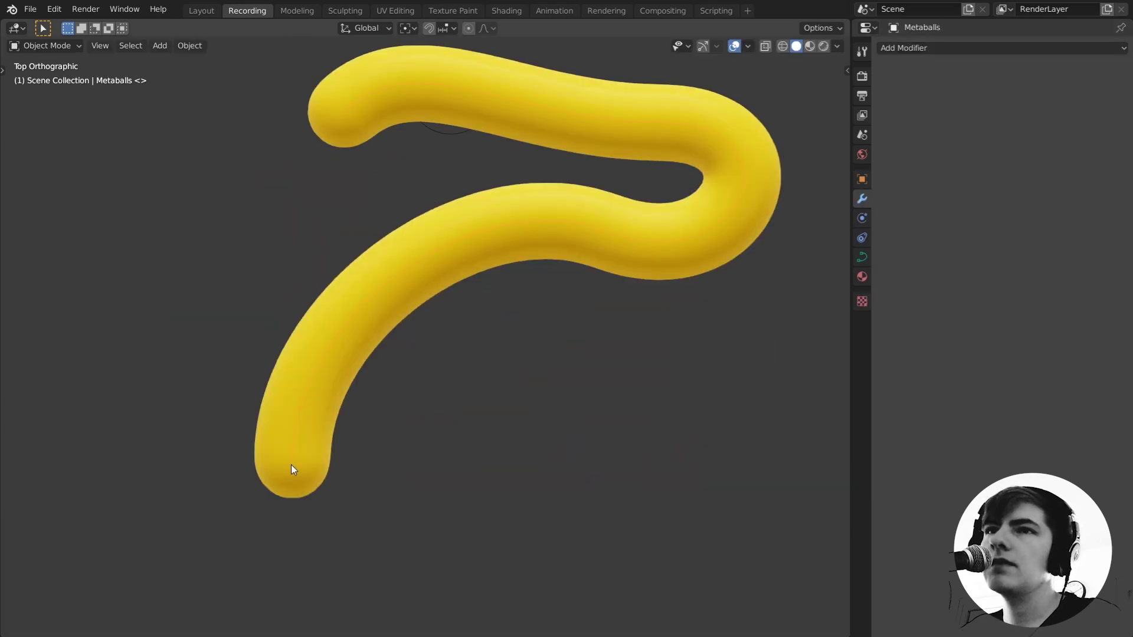
- Extrude another control point from the curve's lower end, about 44 in X and 12 in Y, and rotate it
{"action": "key", "text": "Tab"}
{"action": "left_click", "coordinate": [294, 472]}
{"action": "key", "text": "e"}
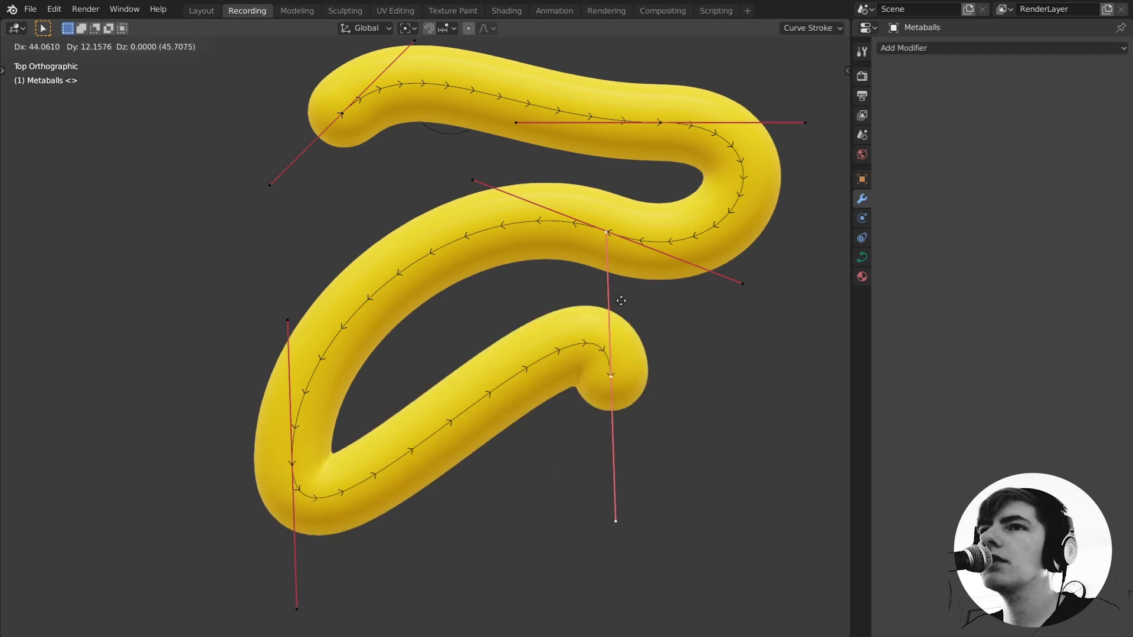
{"action": "left_click", "coordinate": [619, 291]}
{"action": "key", "text": "r"}
{"action": "left_click", "coordinate": [652, 321]}
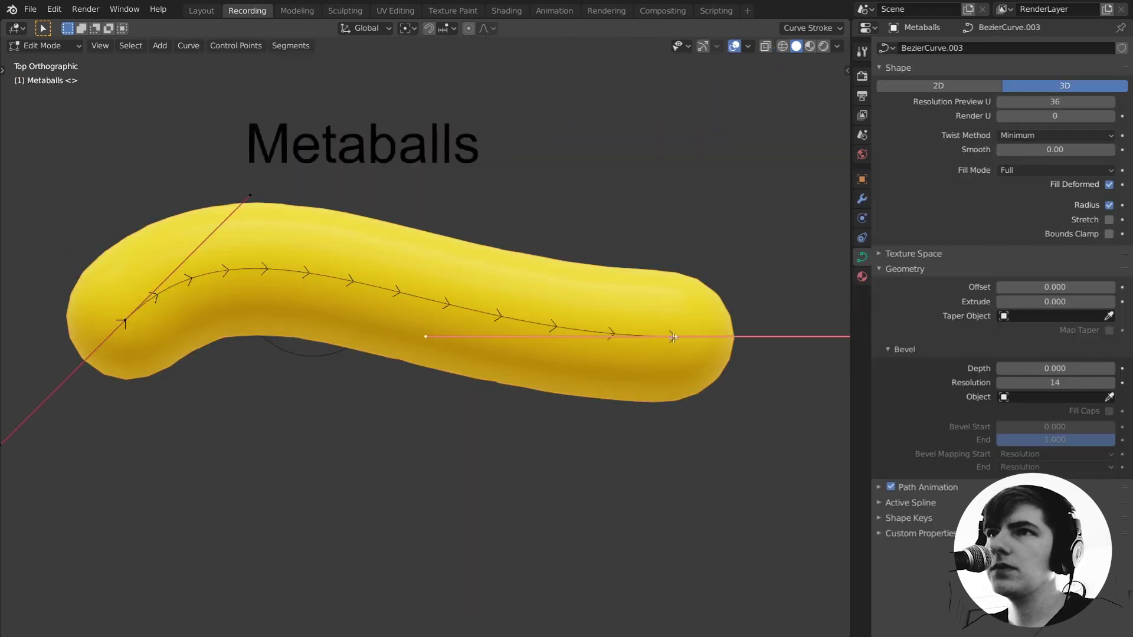
- Try fattening the Metaballs curve's right end control point by a factor of about 2.5, and leave Edit Mode
{"action": "scroll", "coordinate": [675, 338], "scroll_direction": "down", "scroll_amount": 3}
{"action": "key", "text": "alt+s"}
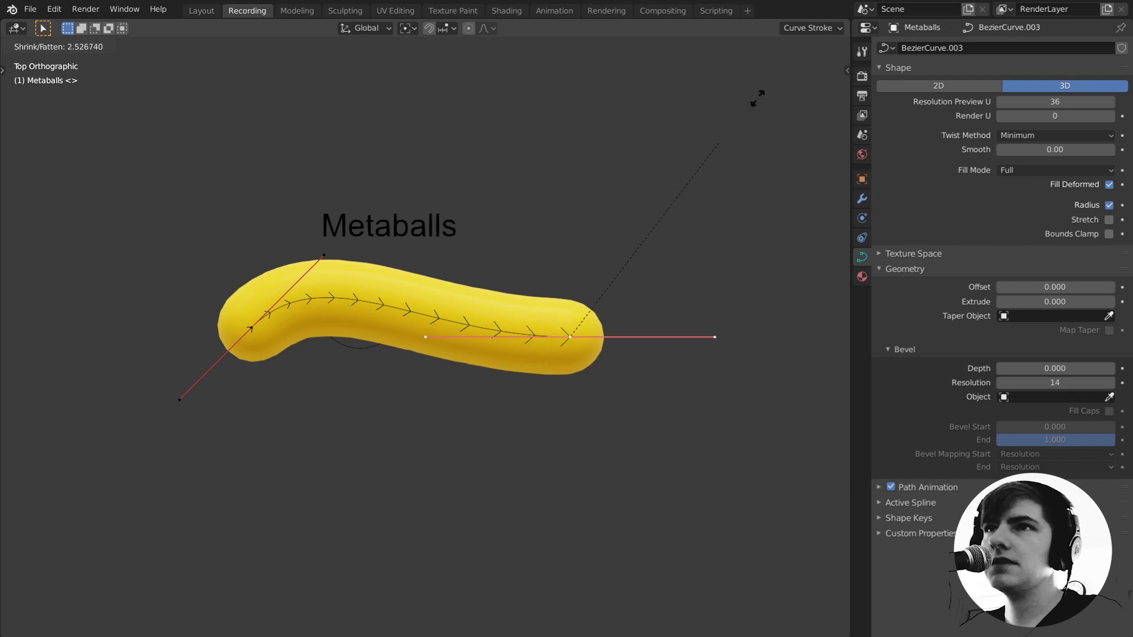
{"action": "right_click", "coordinate": [358, 380]}
{"action": "key", "text": "Tab"}
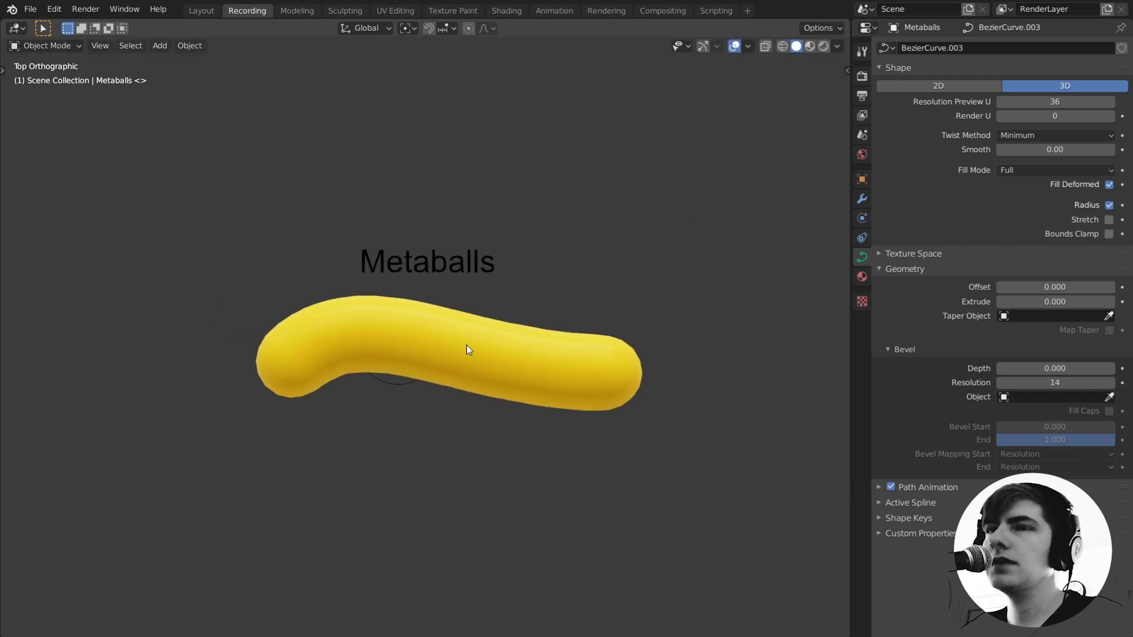